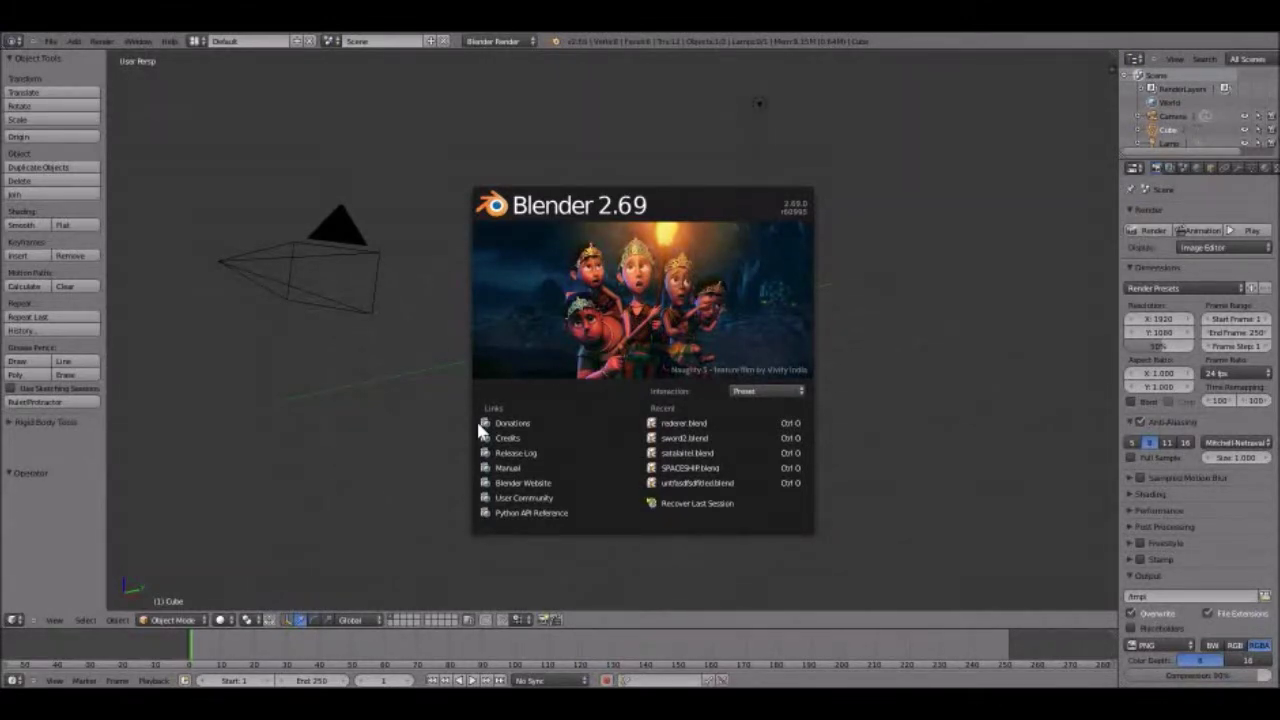
# Close the splash screen and shrink the default cube by scaling it to 0.1 and again by about 0.411
pyautogui.click(165, 348)
pyautogui.scroll(4, 570, 367)
pyautogui.scroll(-2, 514, 320)
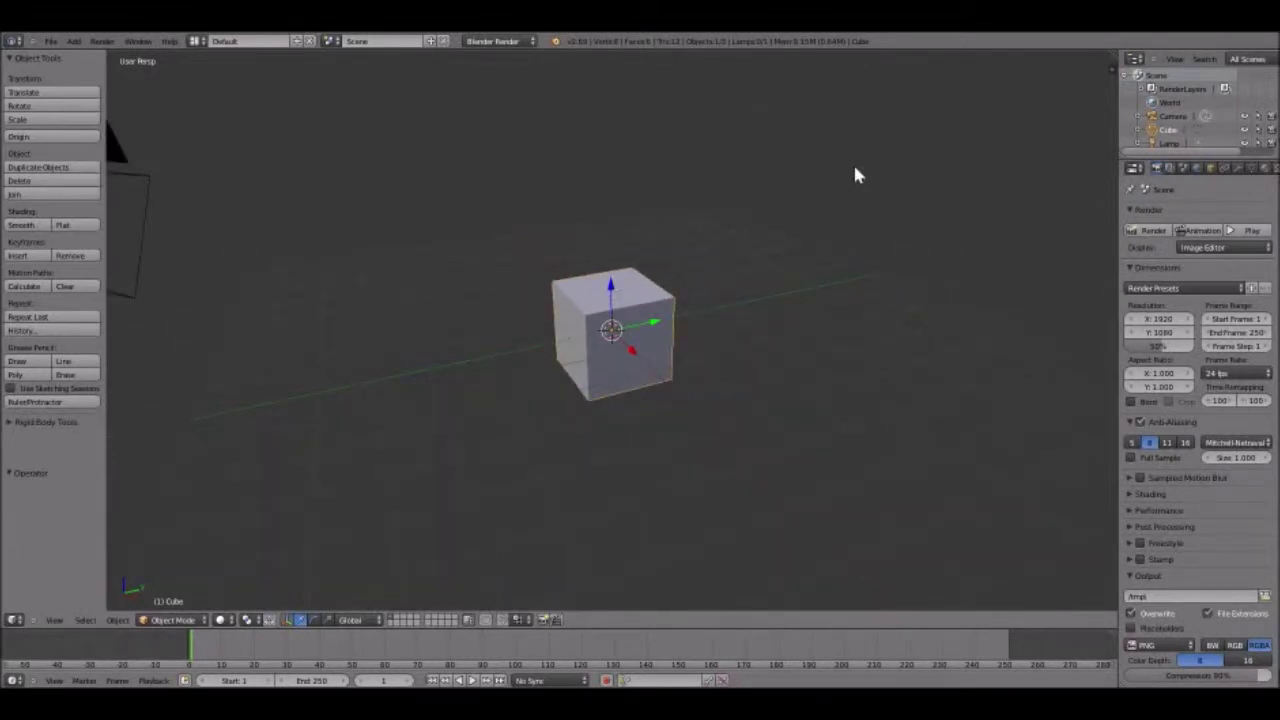
pyautogui.press('s')
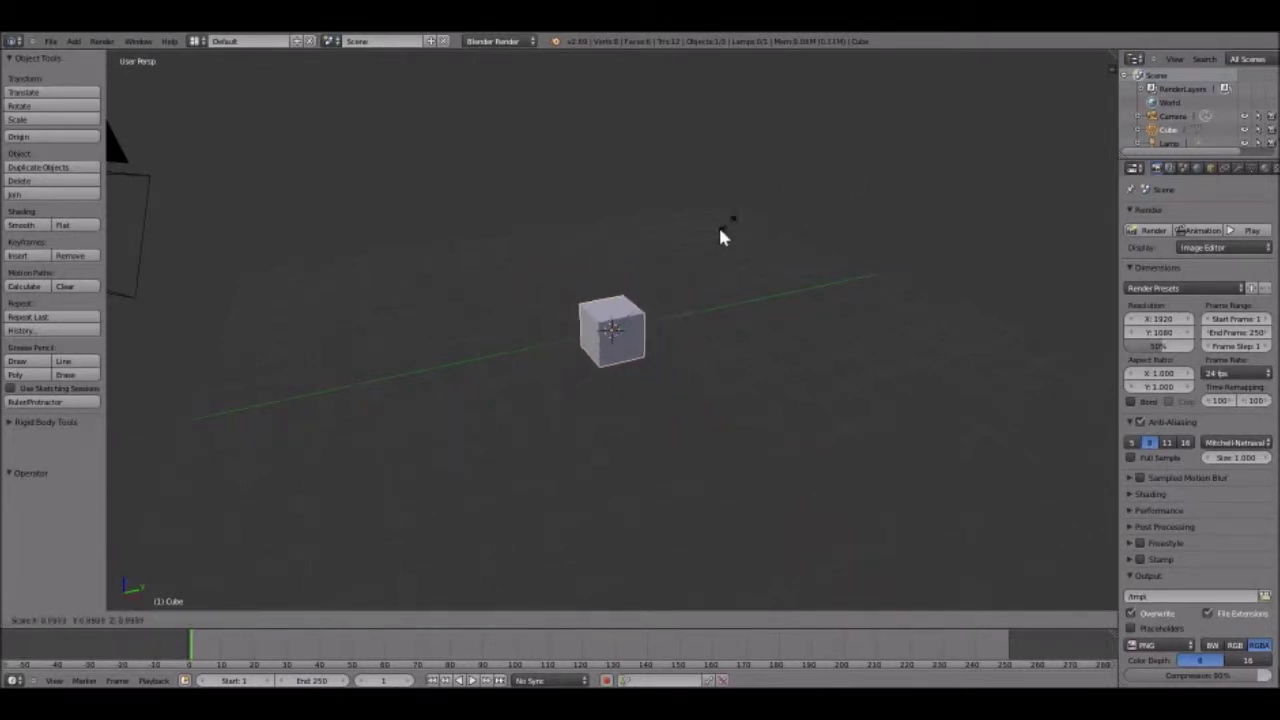
pyautogui.click(613, 302)
pyautogui.scroll(8, 630, 322)
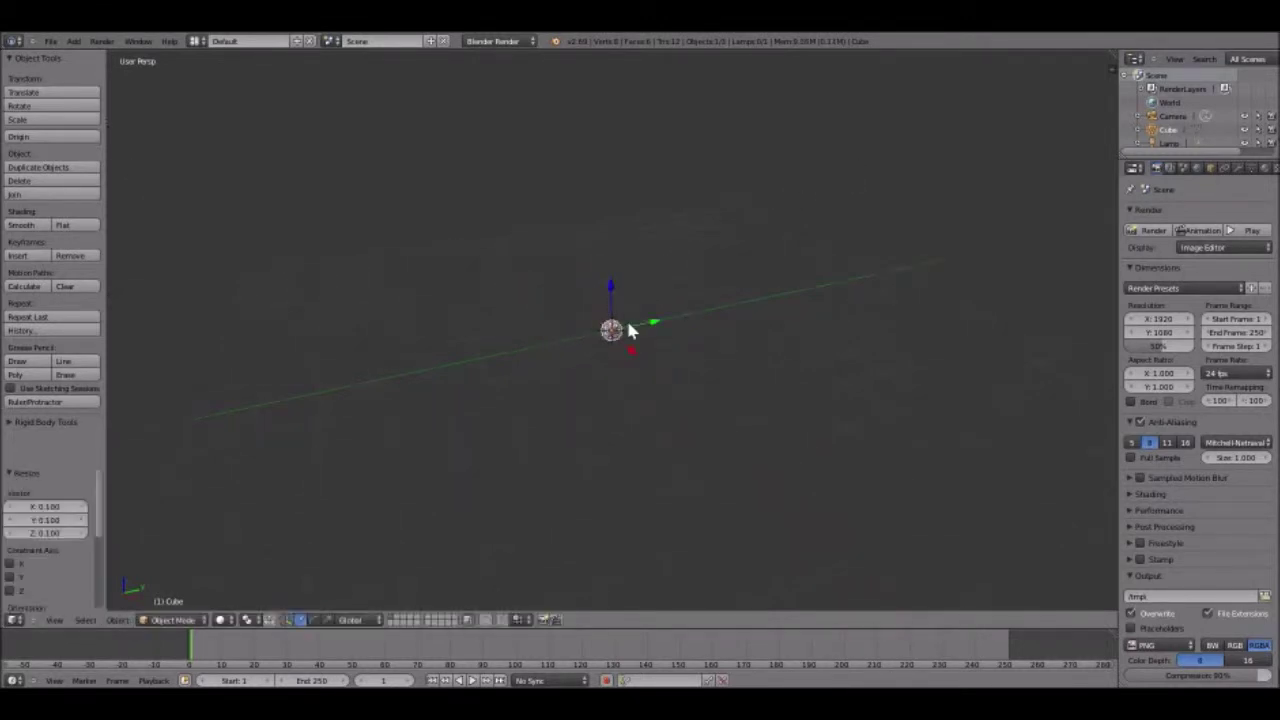
pyautogui.press('s')
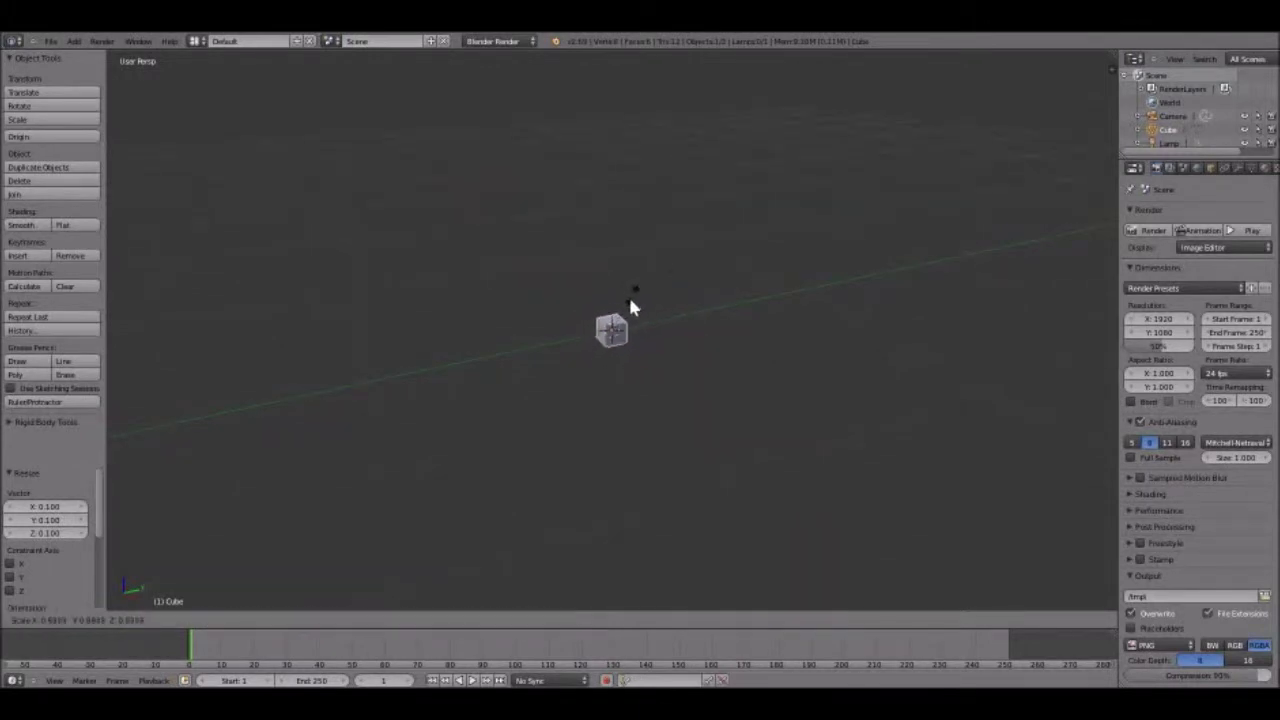
pyautogui.click(645, 300)
pyautogui.moveTo(680, 286); pyautogui.dragTo(628, 255, button='middle')
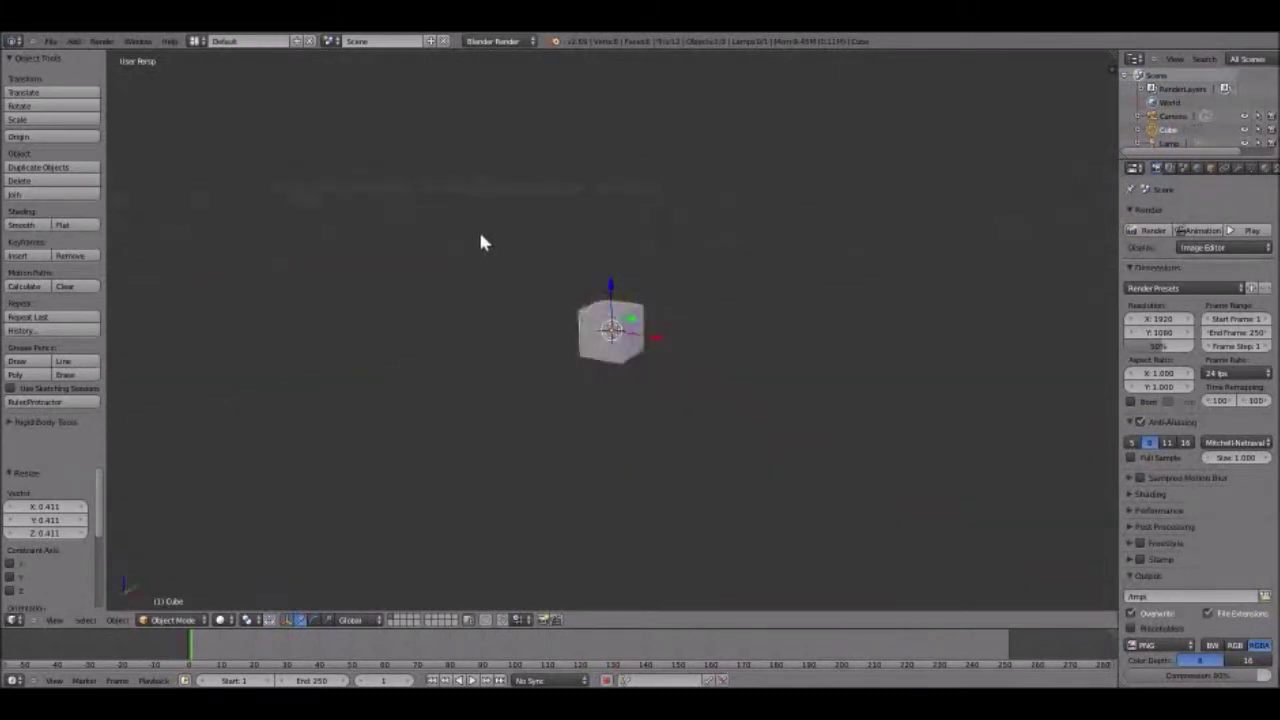
# Enter Edit Mode on the cube and add a Mirror modifier with the X, Y and Z axes enabled
pyautogui.press('Tab')
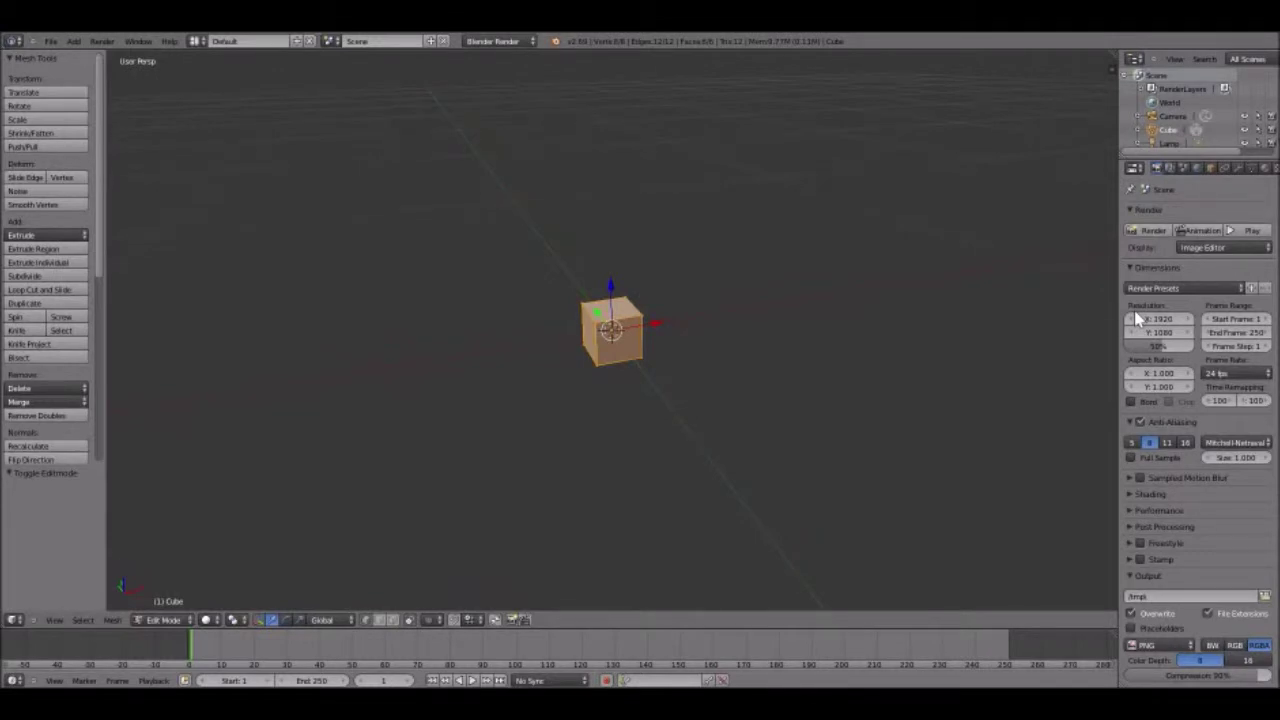
pyautogui.click(1236, 169)
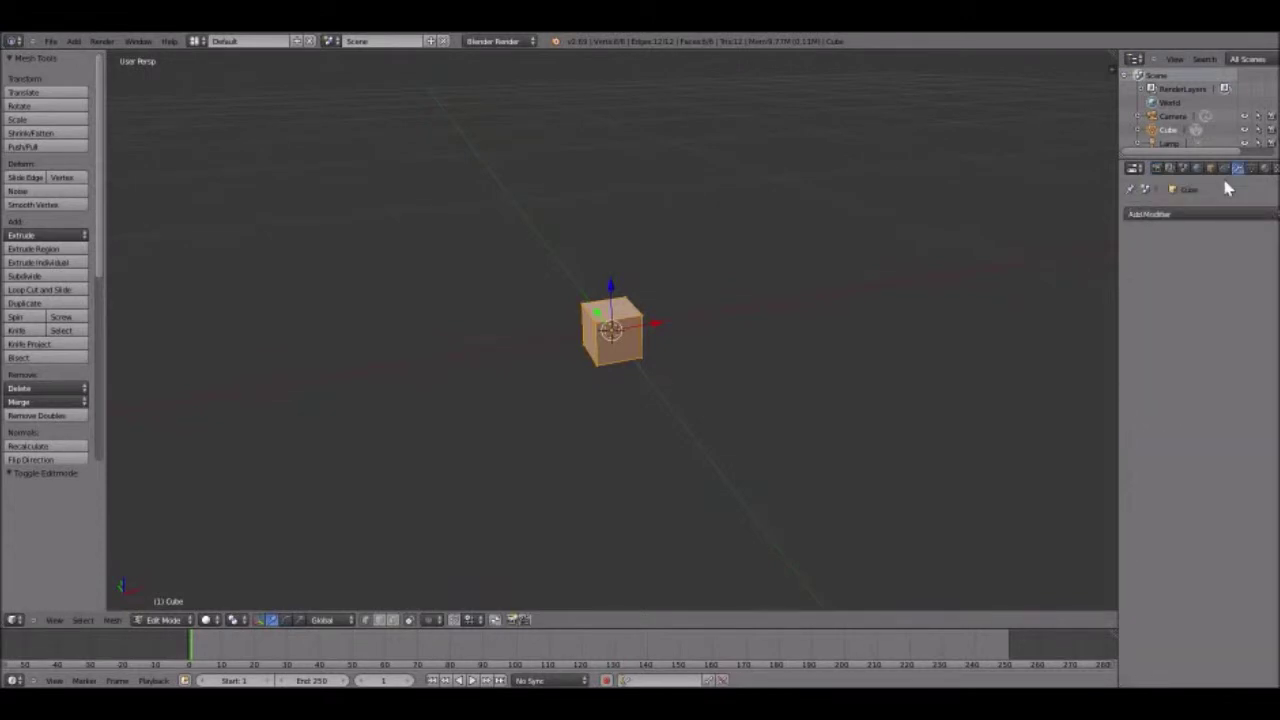
pyautogui.click(1180, 214)
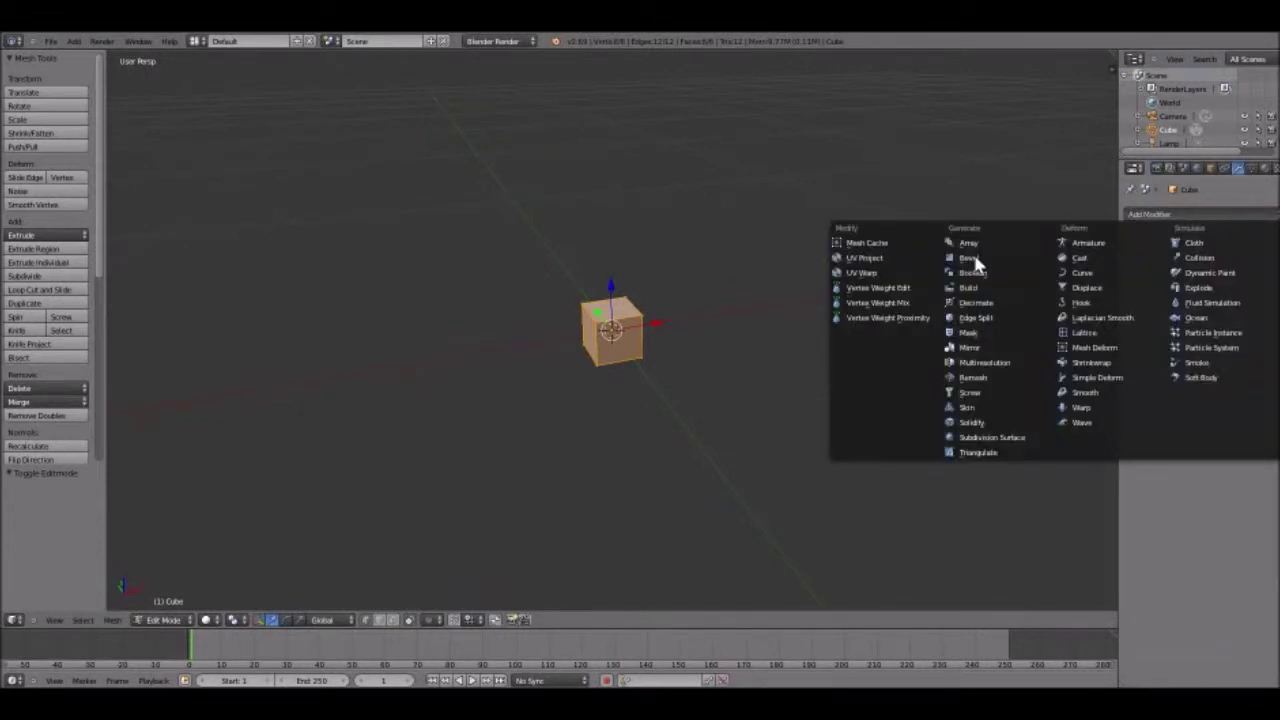
pyautogui.click(975, 347)
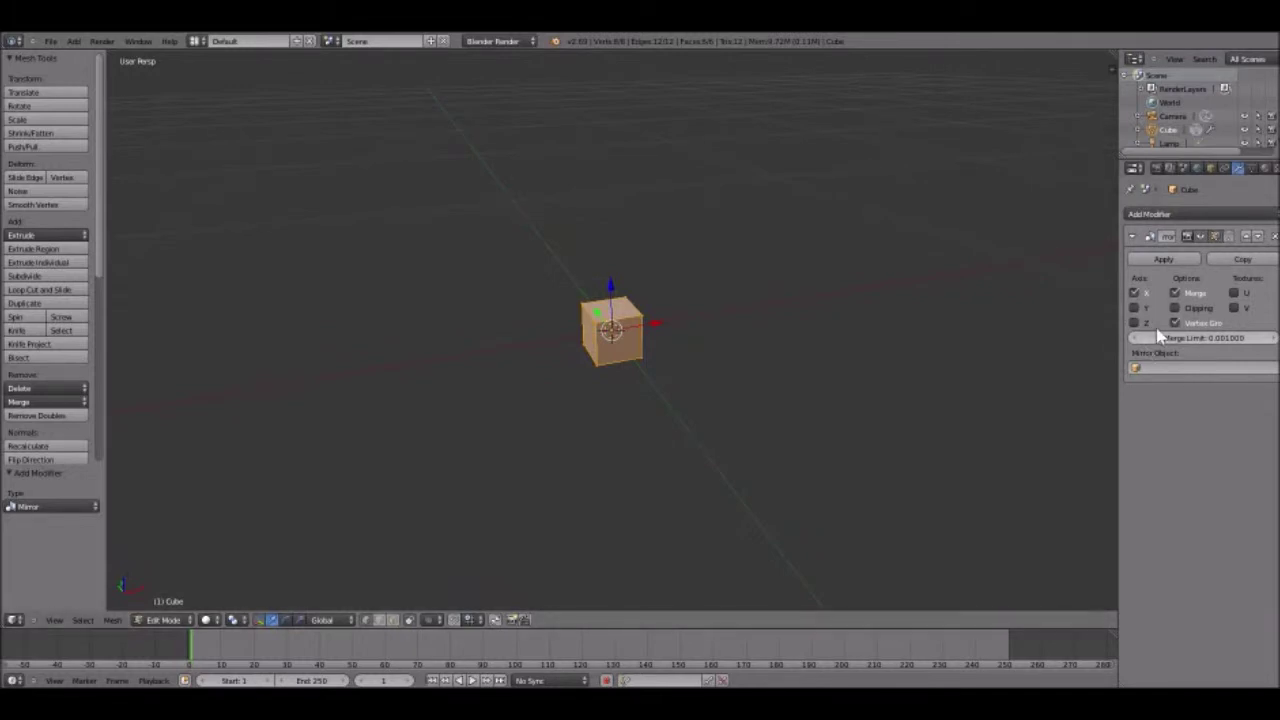
pyautogui.click(1134, 308)
pyautogui.click(1134, 322)
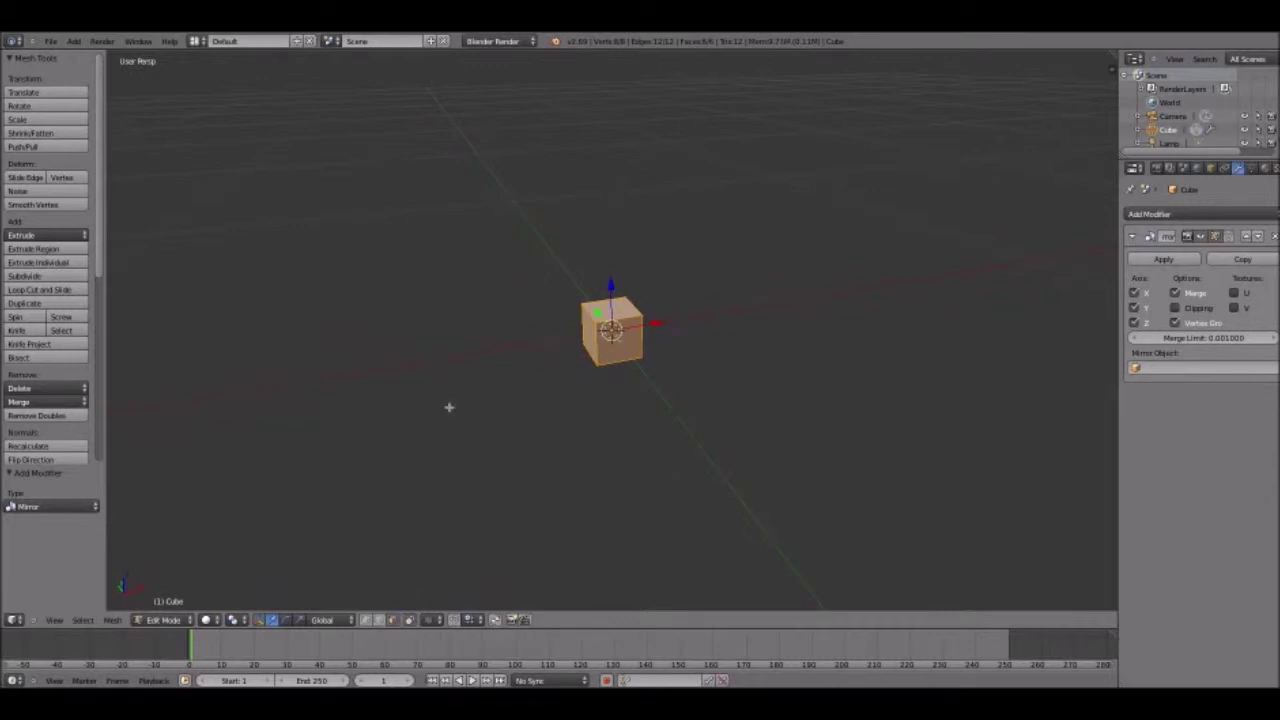
# Try extruding the cube's side and top faces with mirroring active on all three axes
pyautogui.press('a')
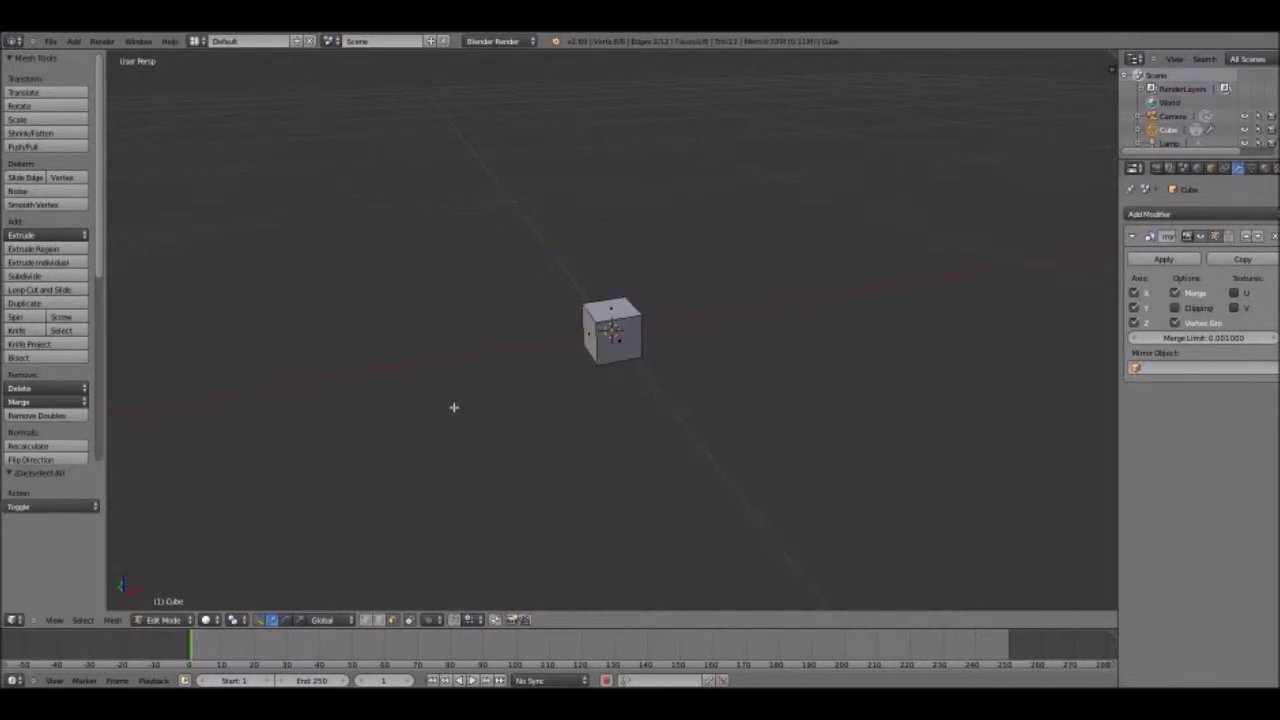
pyautogui.moveTo(454, 407); pyautogui.dragTo(488, 407, button='middle')
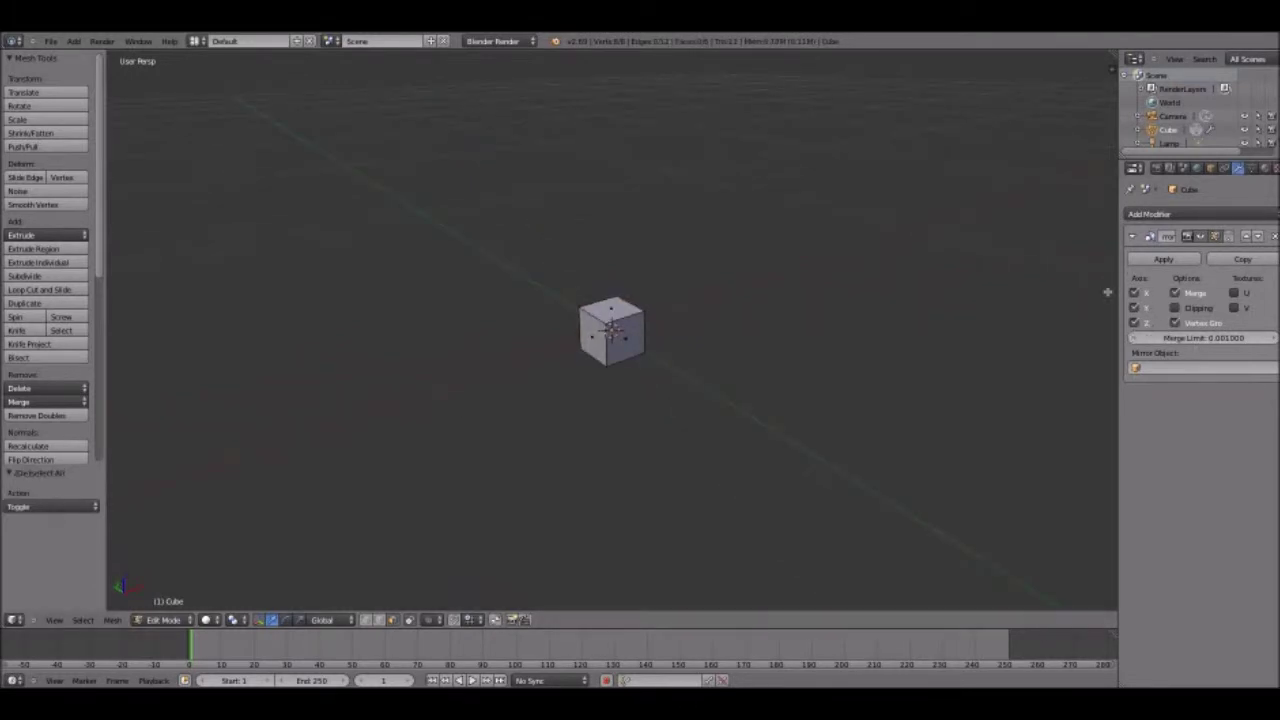
pyautogui.rightClick(633, 337)
pyautogui.press('e')
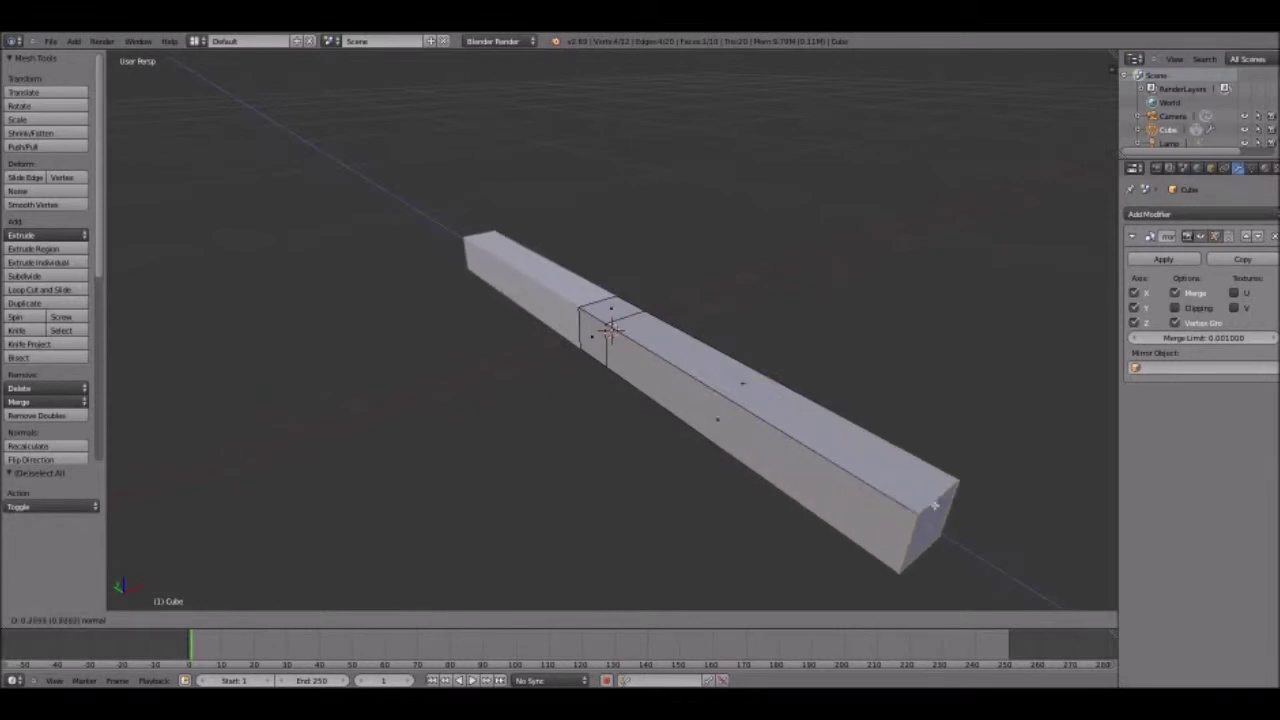
pyautogui.press('Escape')
pyautogui.press('e')
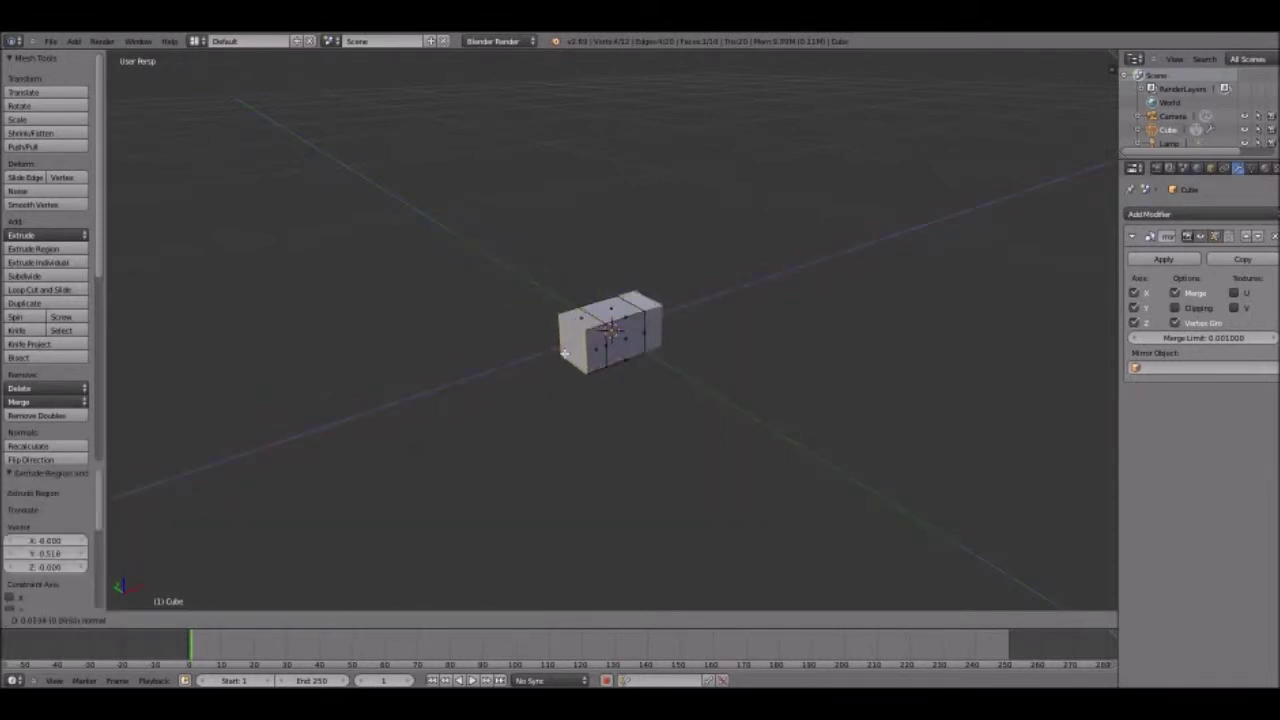
pyautogui.press('Escape')
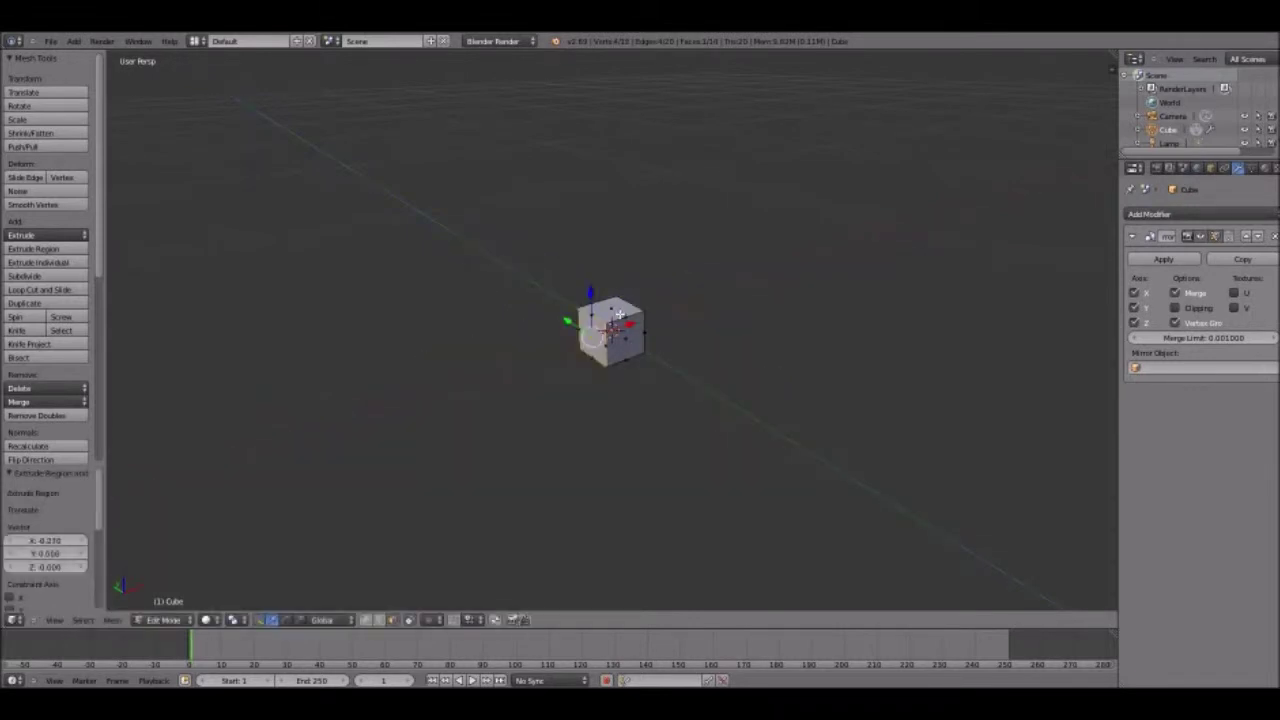
pyautogui.press('e')
pyautogui.press('Escape')
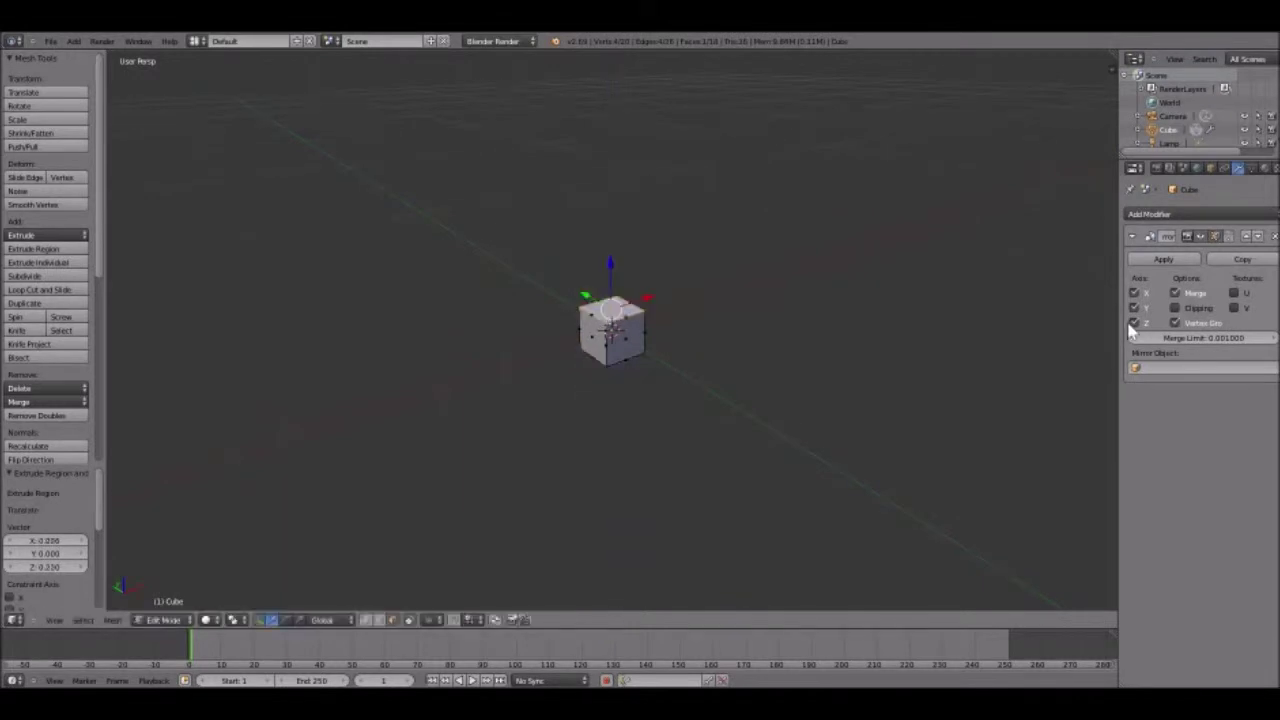
# Limit the Mirror modifier to the X axis by disabling Z and Y, trying an upward extrusion of the top face in between
pyautogui.click(1133, 325)
pyautogui.press('e')
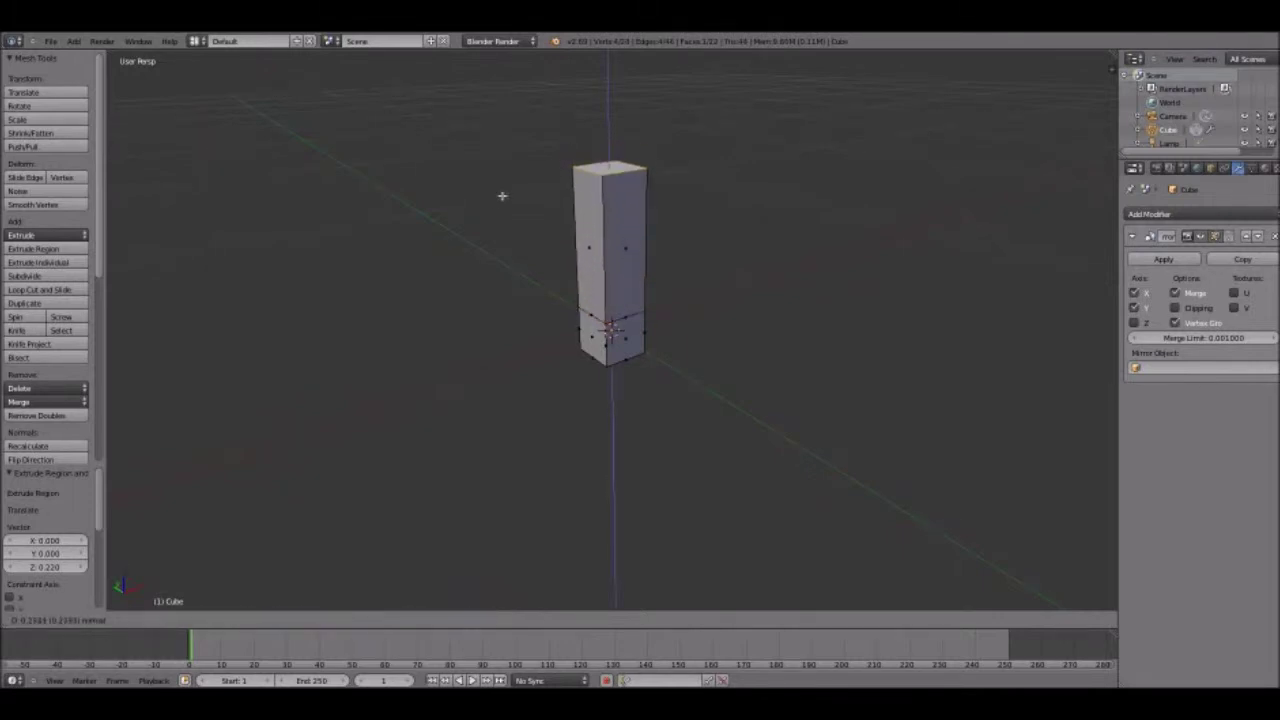
pyautogui.press('Escape')
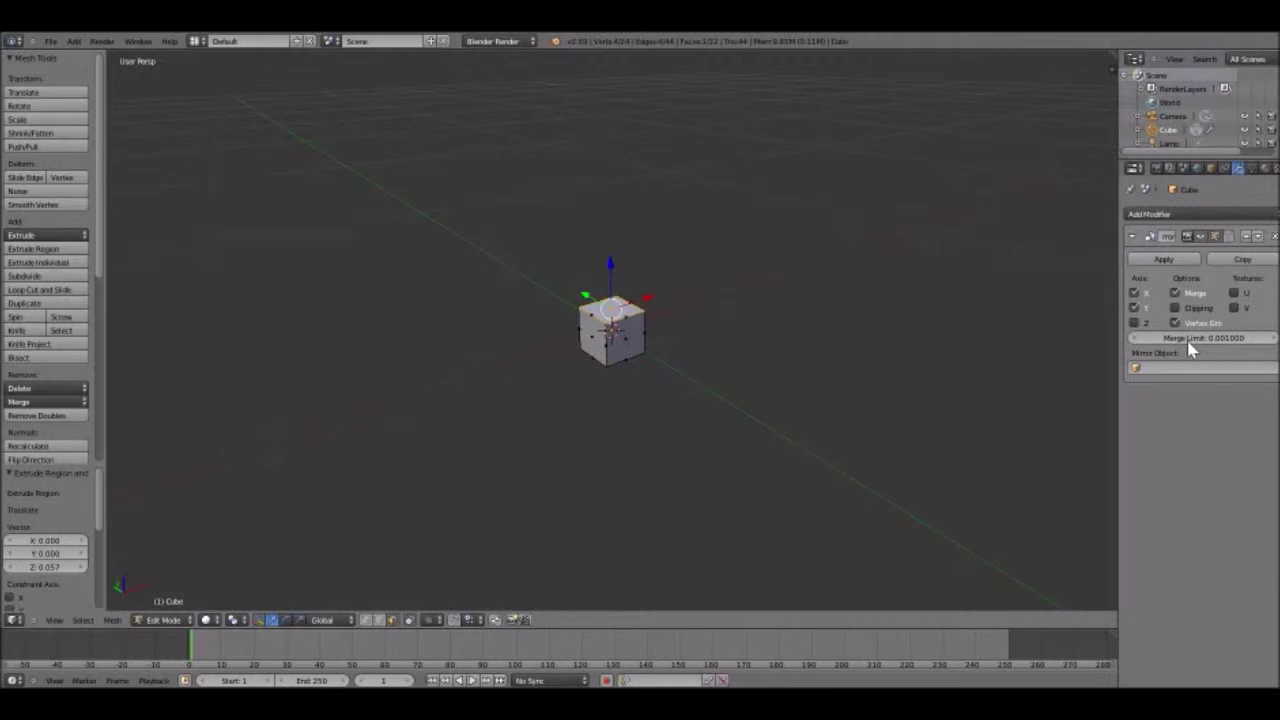
pyautogui.click(1134, 308)
# Examine the cube and its selected top face from several angles and distances
pyautogui.moveTo(820, 305); pyautogui.dragTo(711, 386, button='middle')
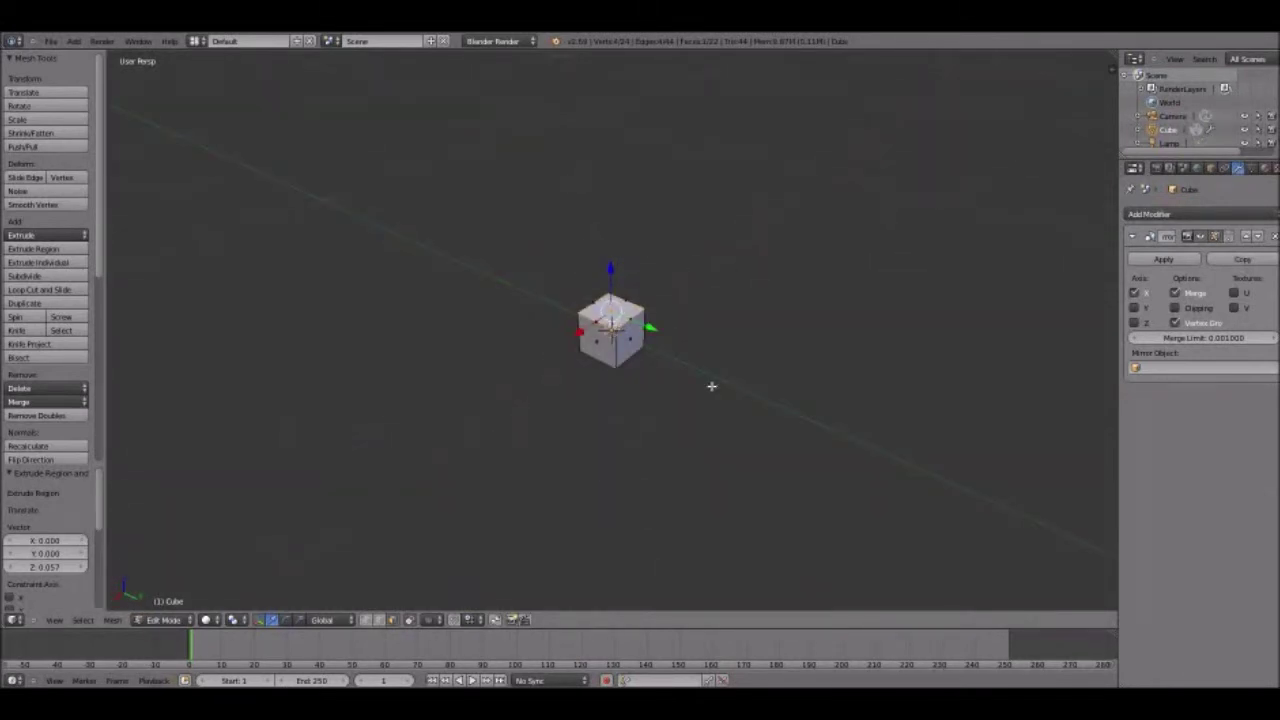
pyautogui.scroll(3, 712, 380)
pyautogui.moveTo(717, 371); pyautogui.dragTo(637, 348, button='middle')
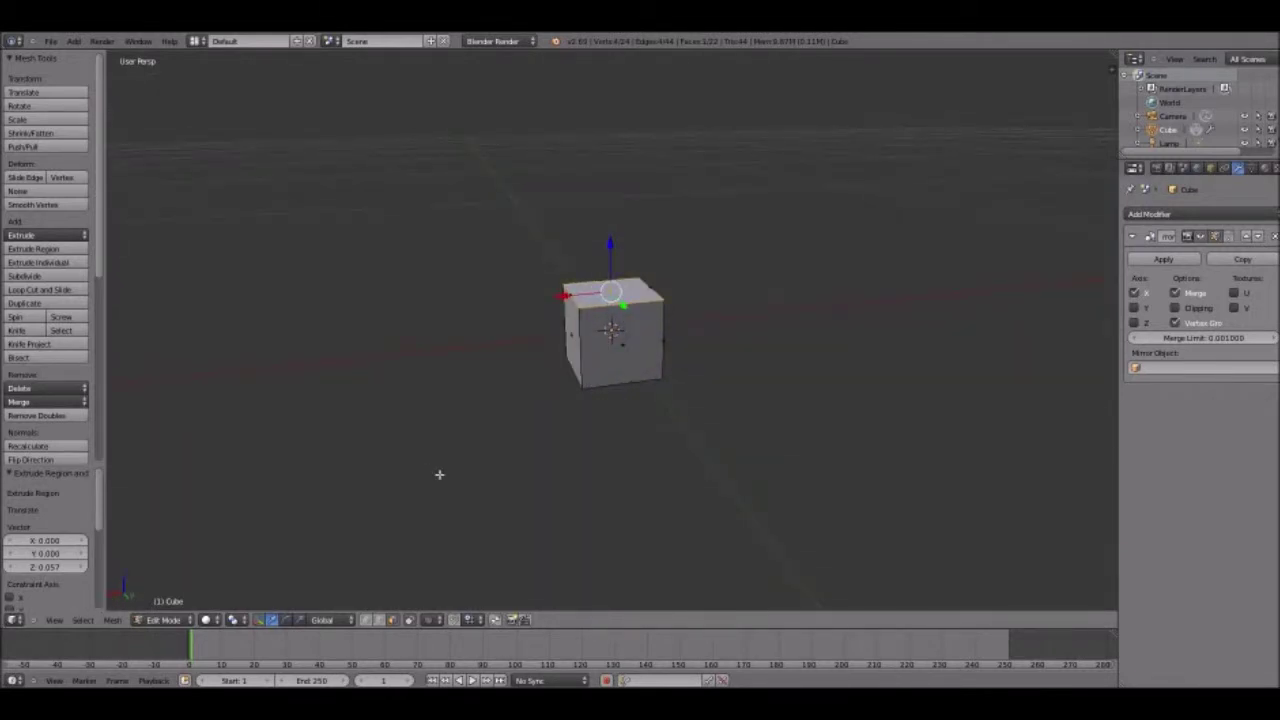
pyautogui.moveTo(439, 475); pyautogui.dragTo(557, 491, button='middle')
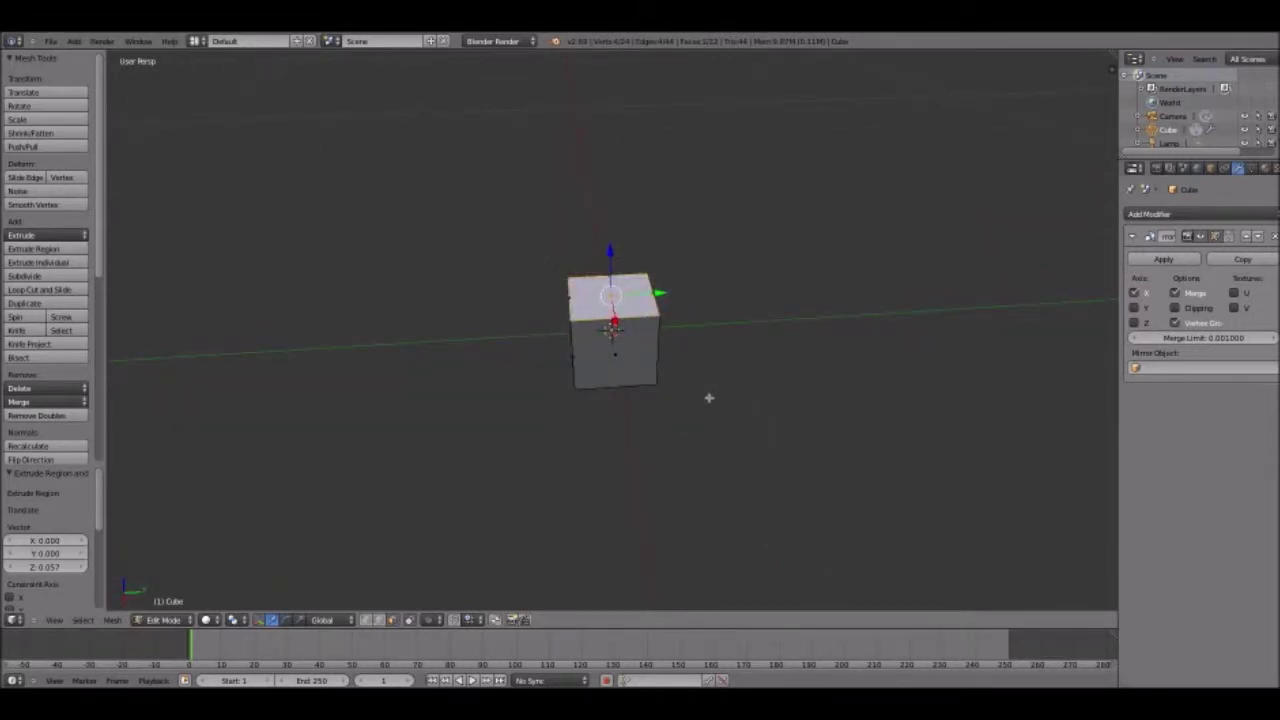
pyautogui.moveTo(709, 398); pyautogui.dragTo(444, 362, button='middle')
pyautogui.scroll(2, 510, 373)
pyautogui.scroll(2, 441, 361)
pyautogui.scroll(-2, 441, 361)
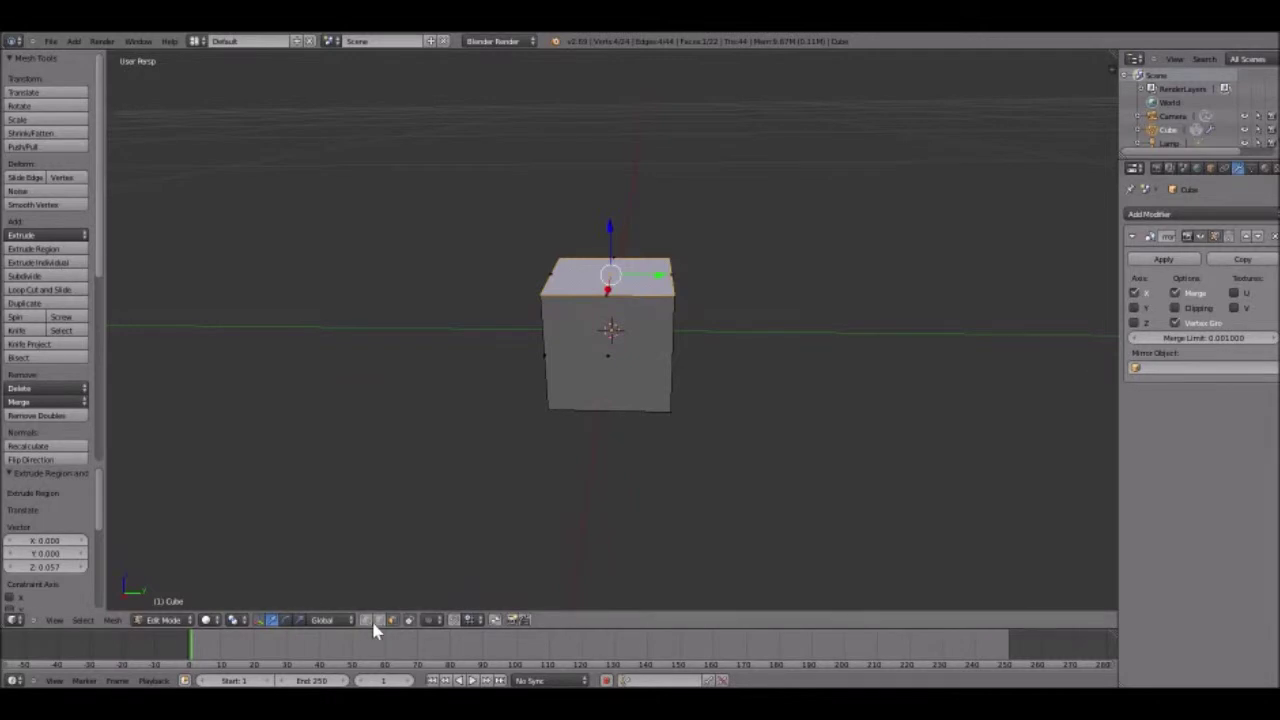
pyautogui.moveTo(520, 531); pyautogui.dragTo(433, 473, button='middle')
pyautogui.scroll(-2, 433, 473)
pyautogui.scroll(2, 440, 462)
pyautogui.keyDown('shift'); pyautogui.moveTo(448, 446); pyautogui.dragTo(456, 498, button='middle'); pyautogui.keyUp('shift')
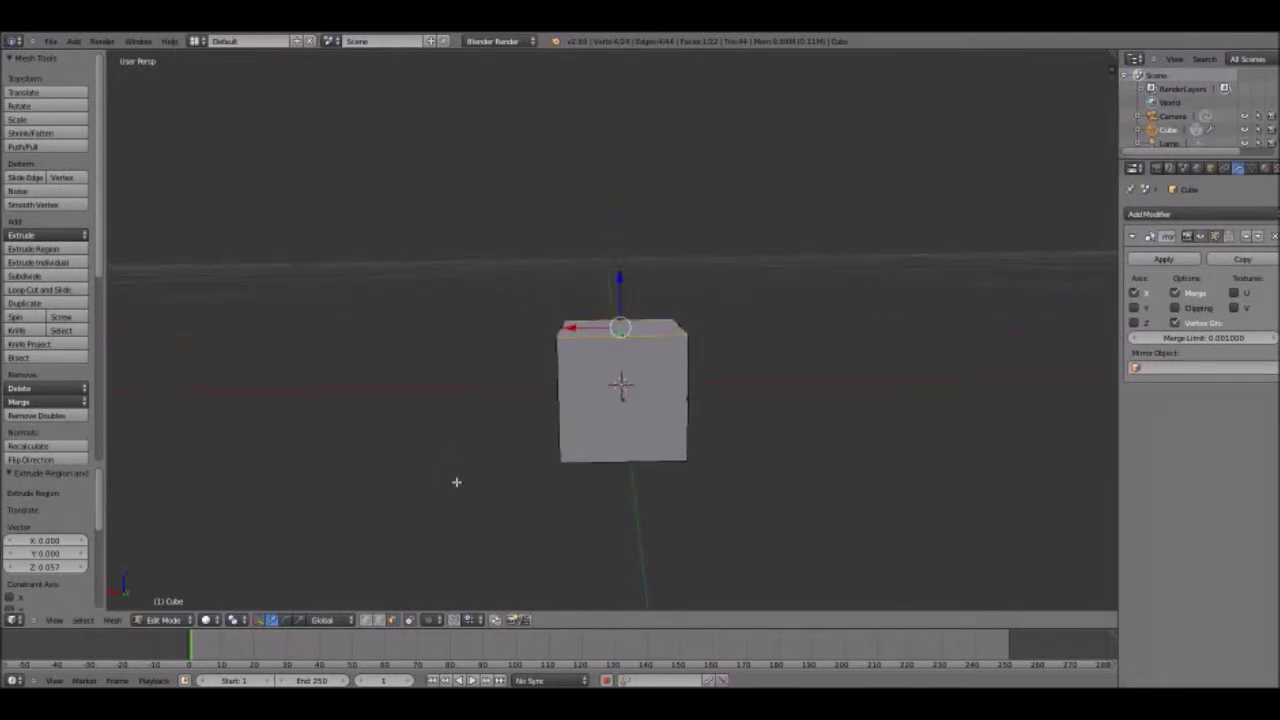
pyautogui.scroll(-3, 456, 482)
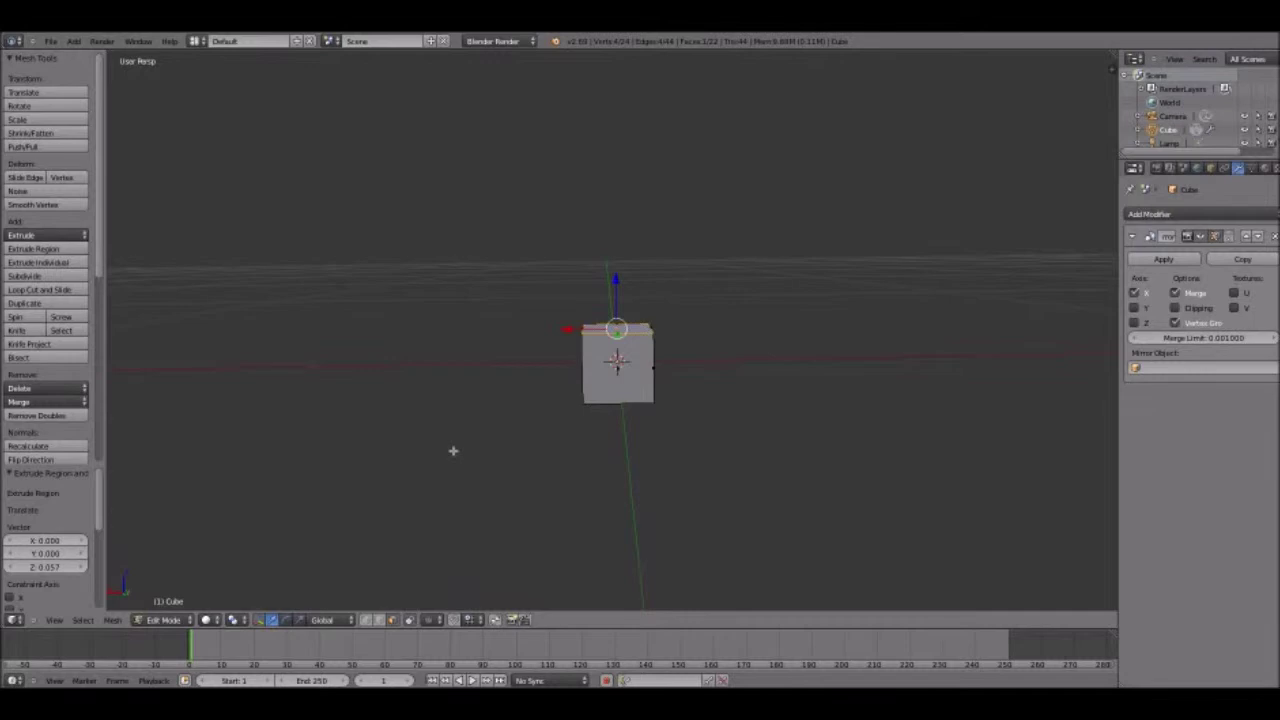
pyautogui.scroll(-8, 453, 450)
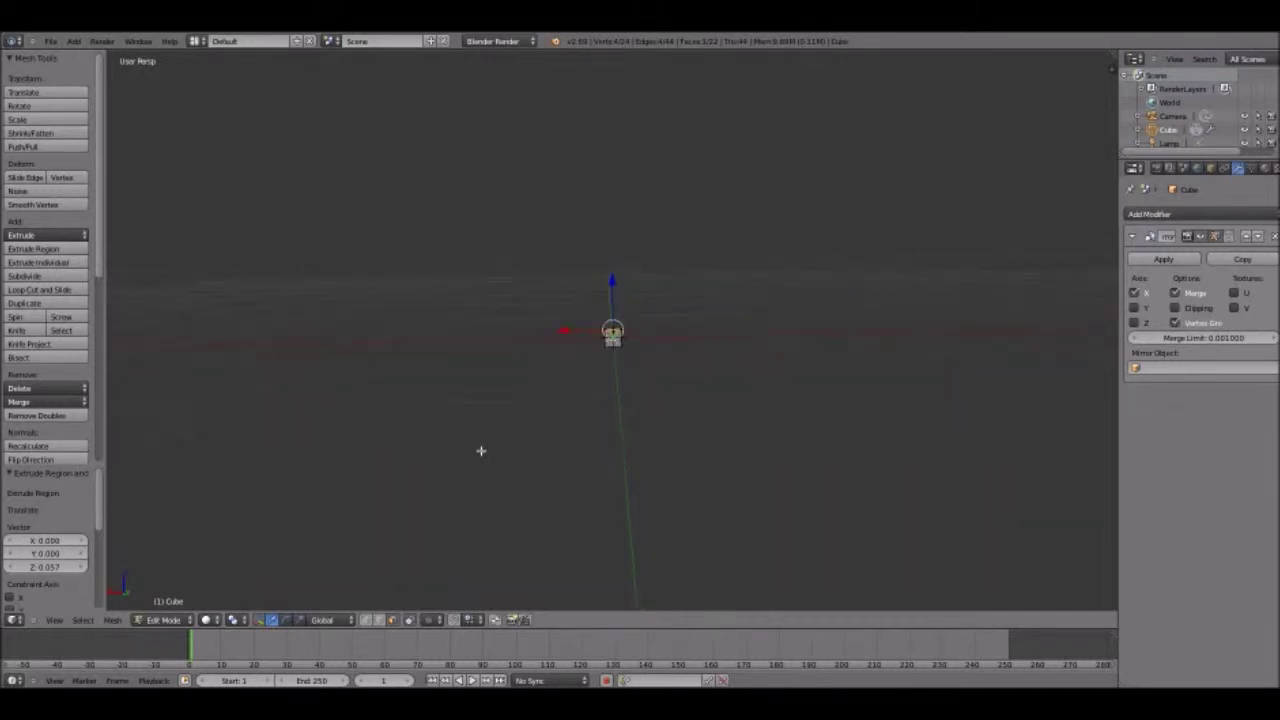
pyautogui.keyDown('shift'); pyautogui.moveTo(483, 438); pyautogui.dragTo(454, 304, button='middle'); pyautogui.keyUp('shift')
pyautogui.scroll(9, 490, 470)
pyautogui.press('Up')
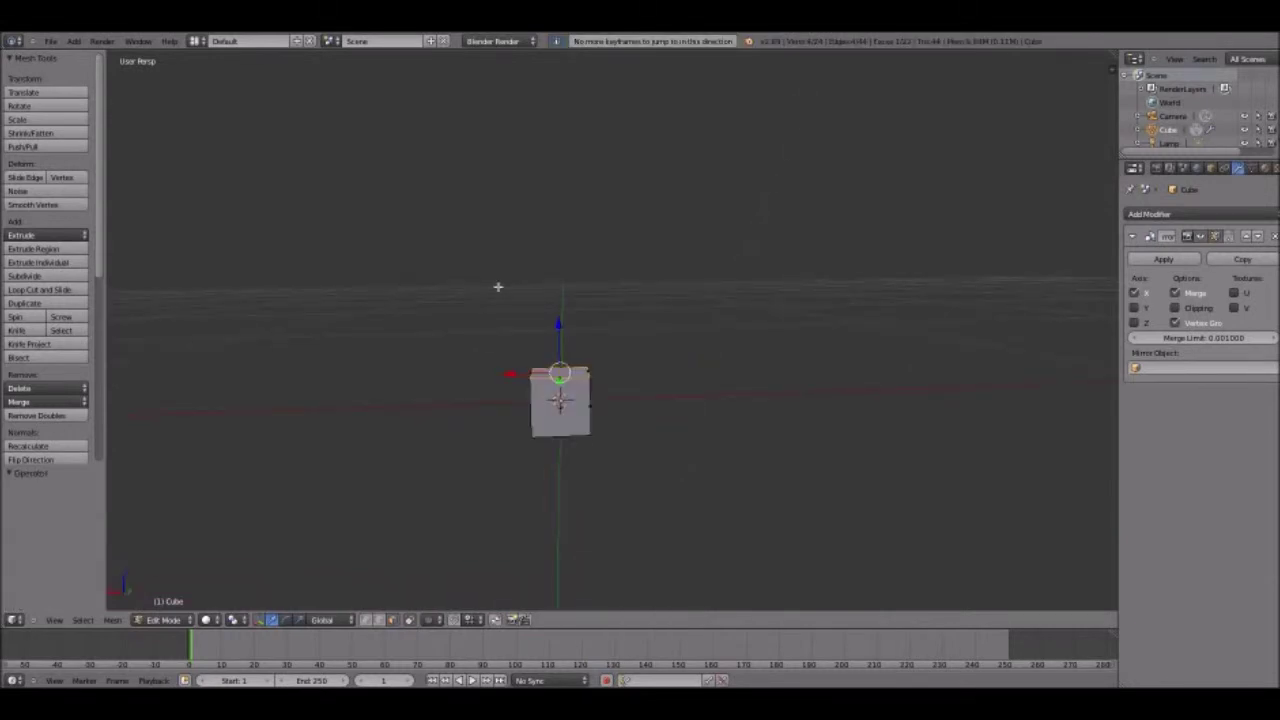
# Extrude the cube's top face upward by about 0.227 and scale it by about 0.687 to taper the column
pyautogui.moveTo(498, 287); pyautogui.dragTo(517, 430, button='middle')
pyautogui.press('KP_4')
pyautogui.press('KP_4')
pyautogui.press('KP_4')
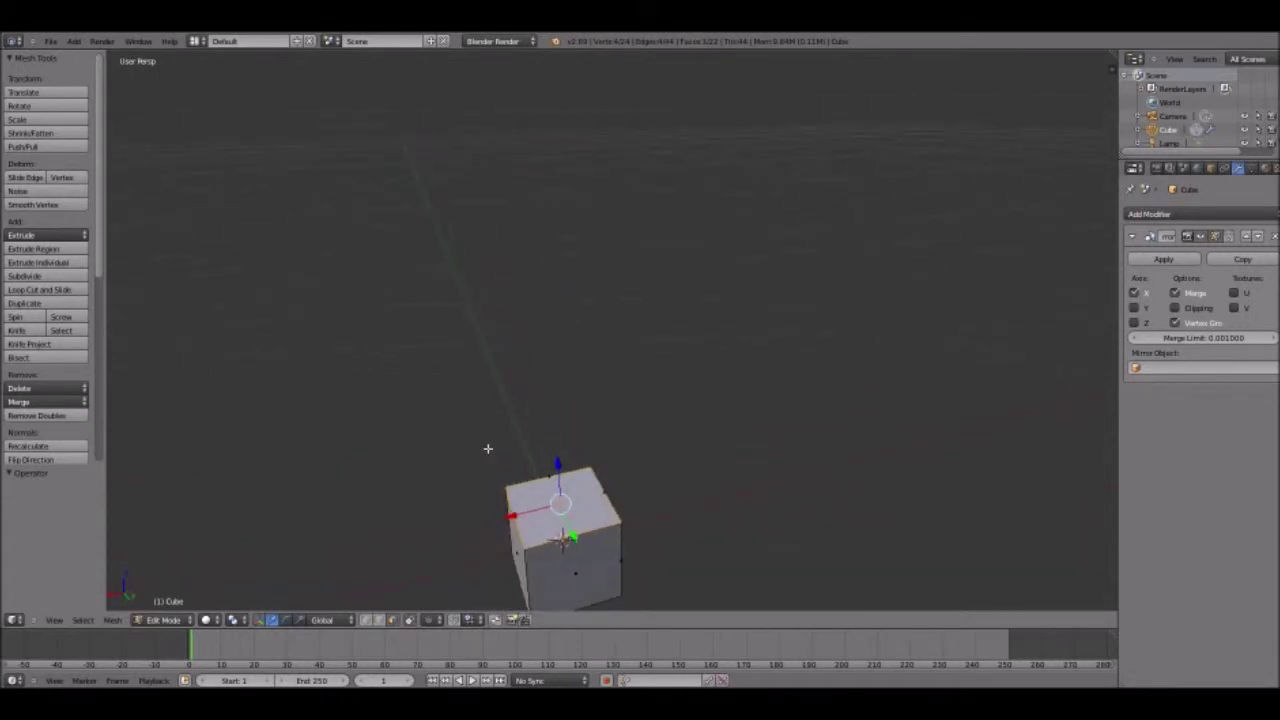
pyautogui.press('e')
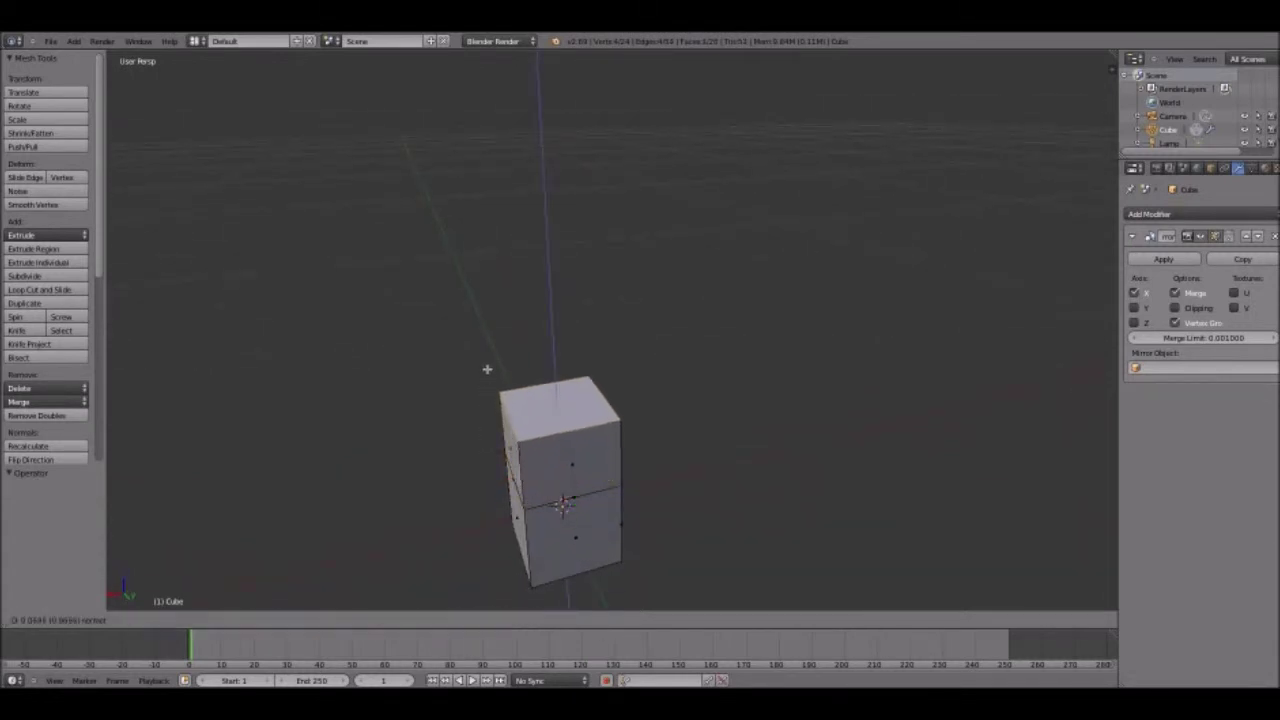
pyautogui.click(471, 198)
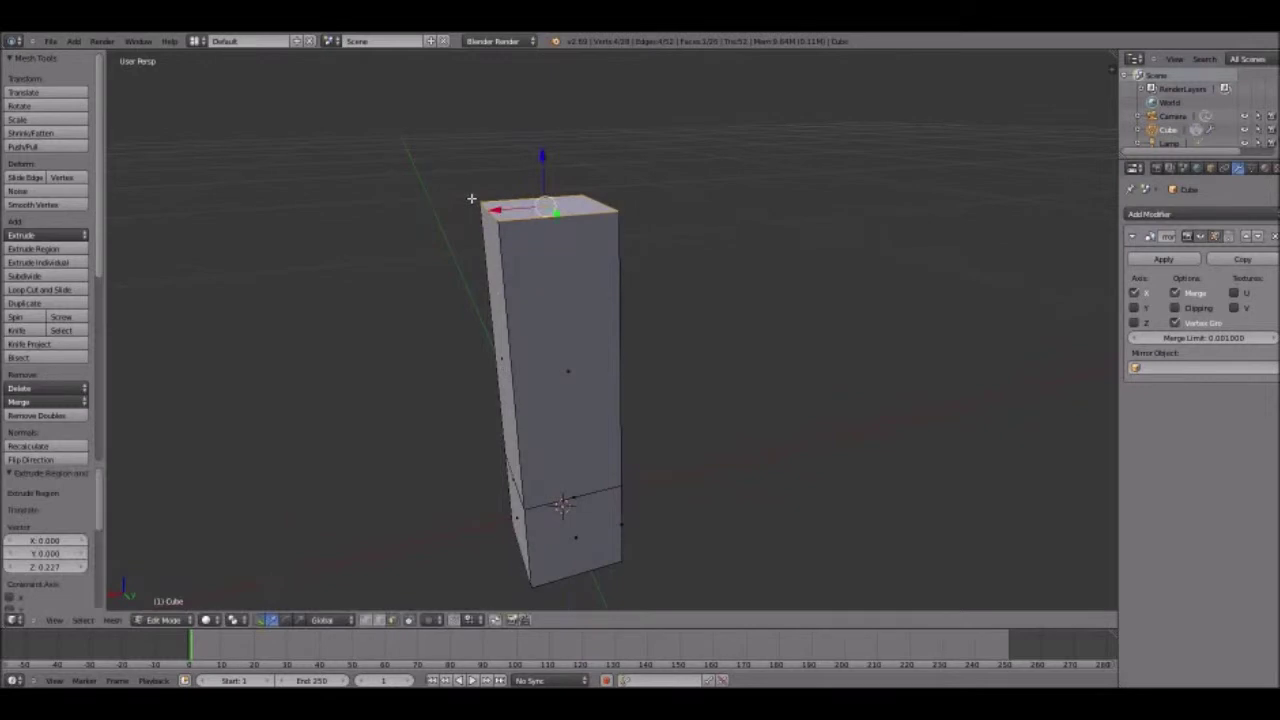
pyautogui.press('s')
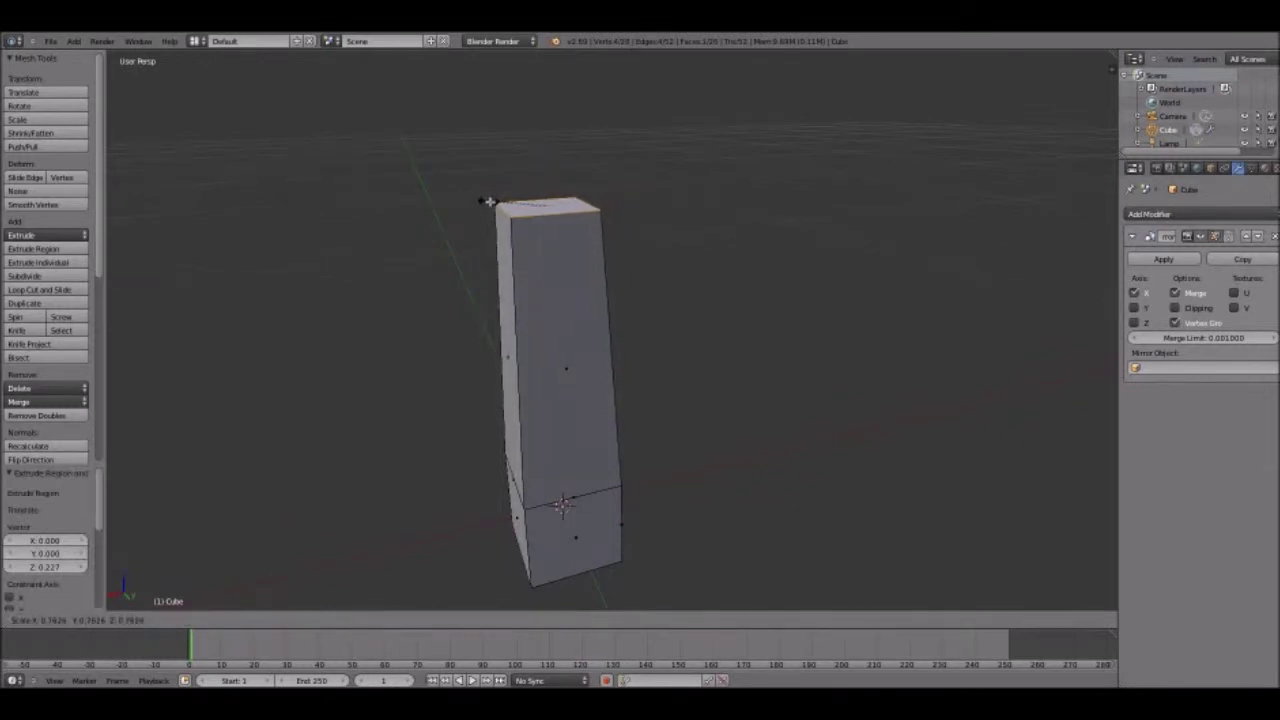
pyautogui.click(479, 204)
# Extrude the column's top face upward twice, by about 0.196 and then about 0.176
pyautogui.scroll(-2, 477, 205)
pyautogui.scroll(-3, 494, 259)
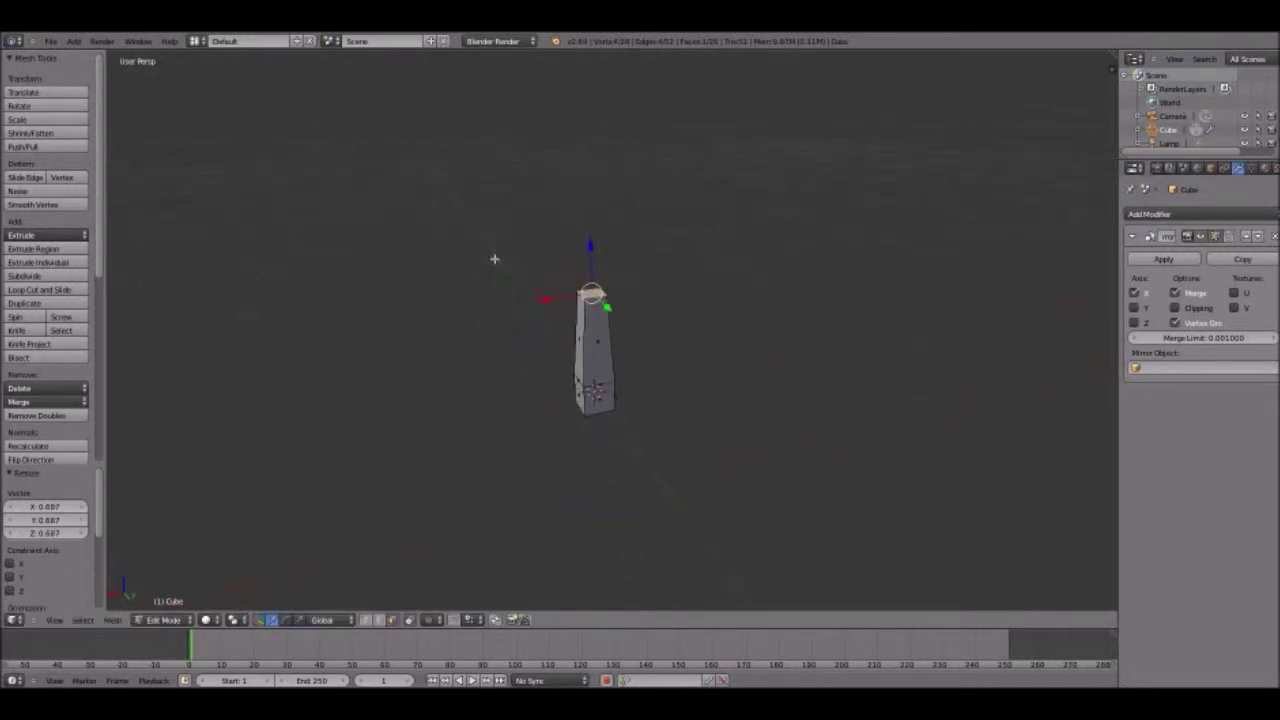
pyautogui.keyDown('shift'); pyautogui.scroll(5, 494, 259); pyautogui.keyUp('shift')
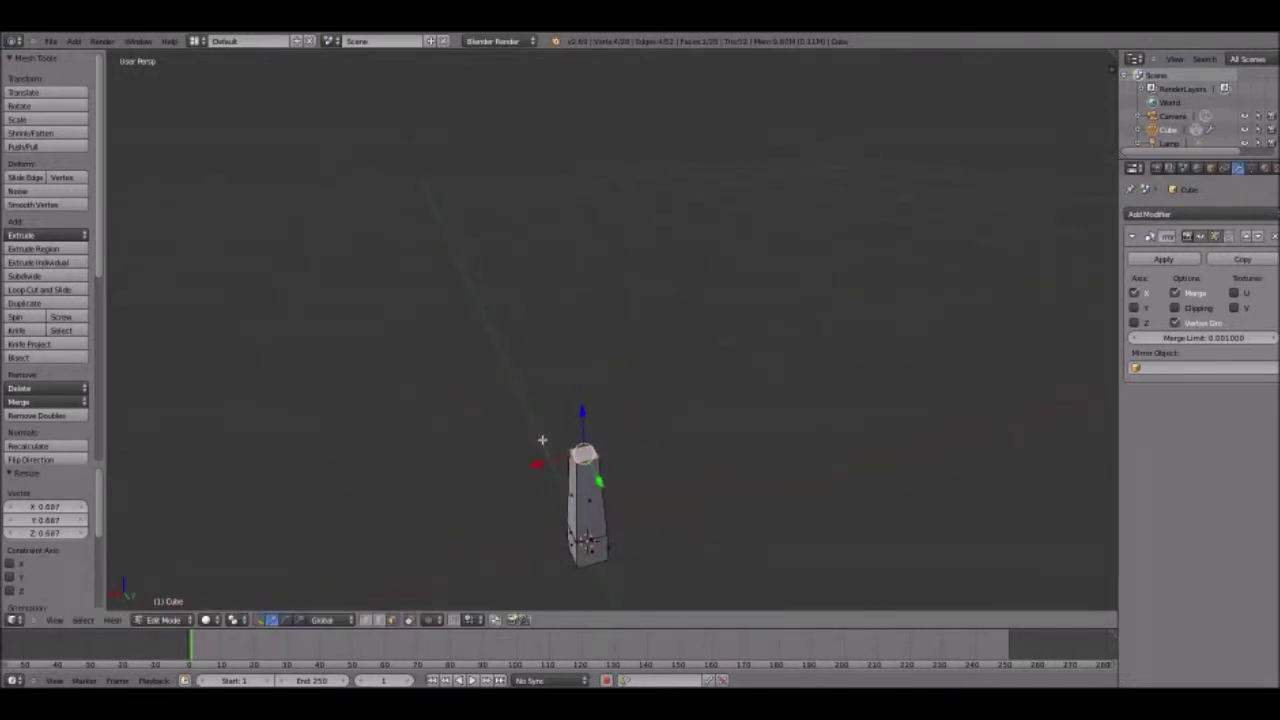
pyautogui.press('e')
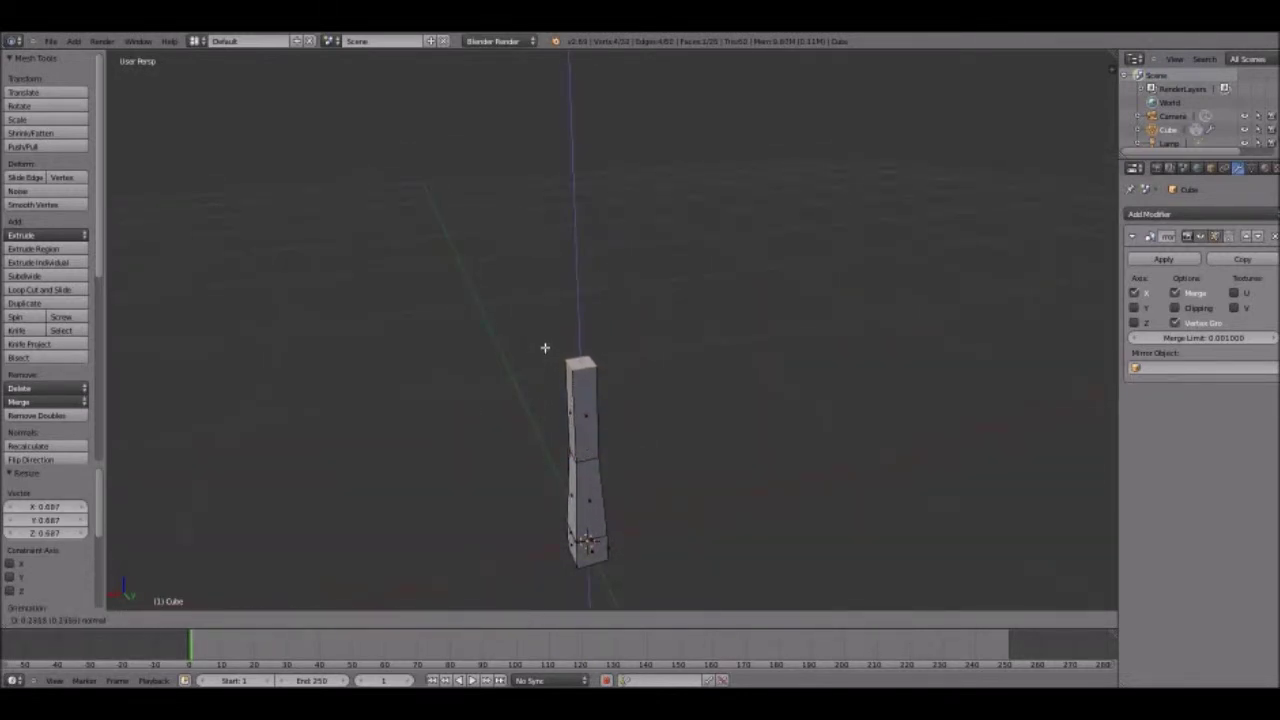
pyautogui.click(543, 369)
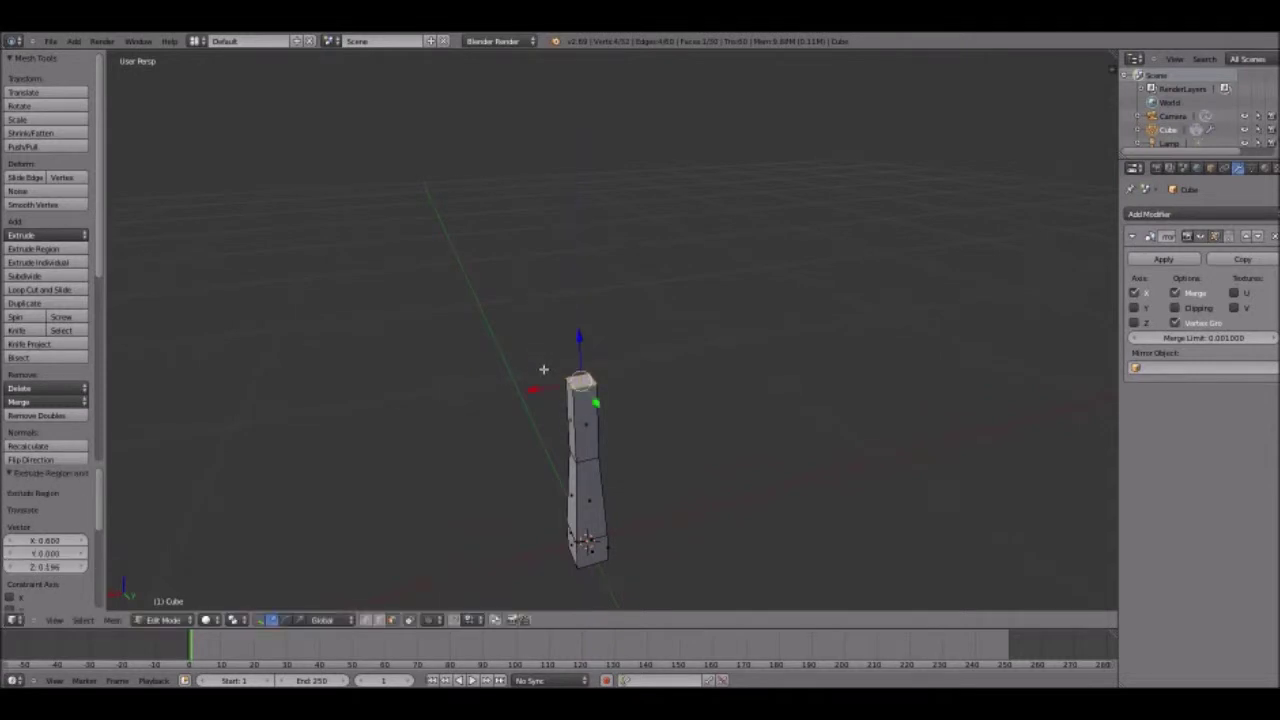
pyautogui.press('e')
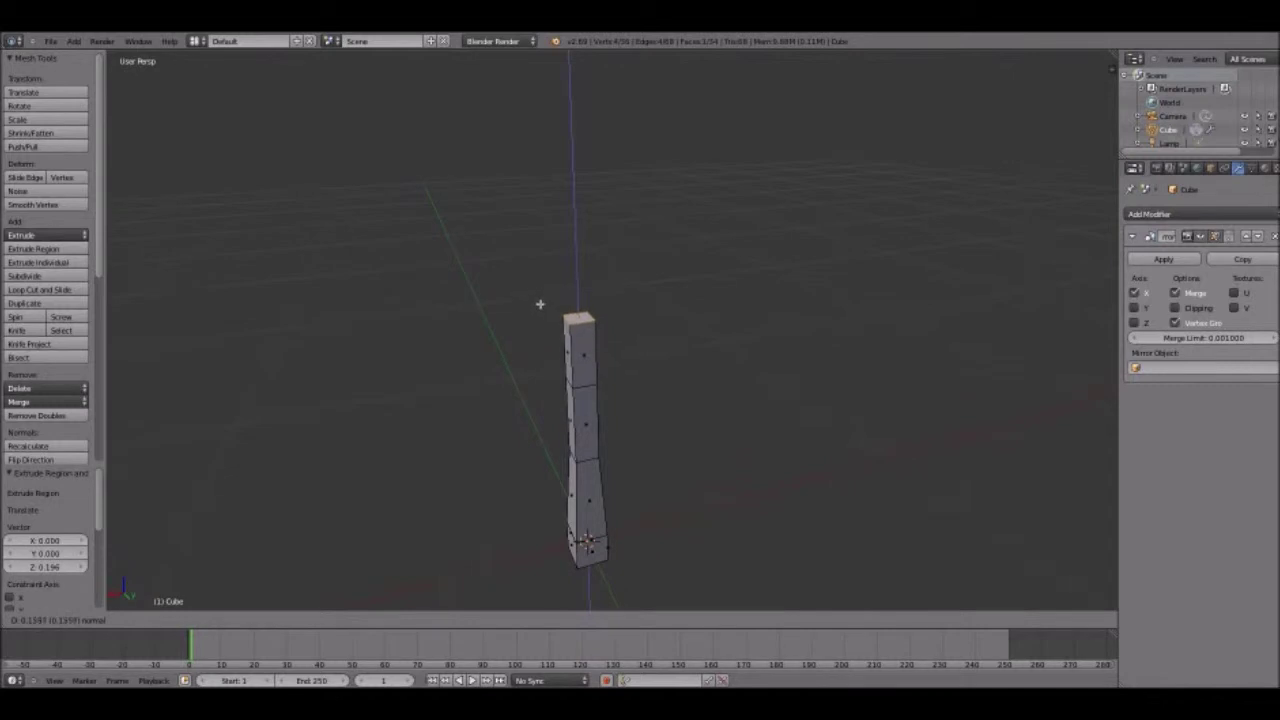
pyautogui.click(556, 297)
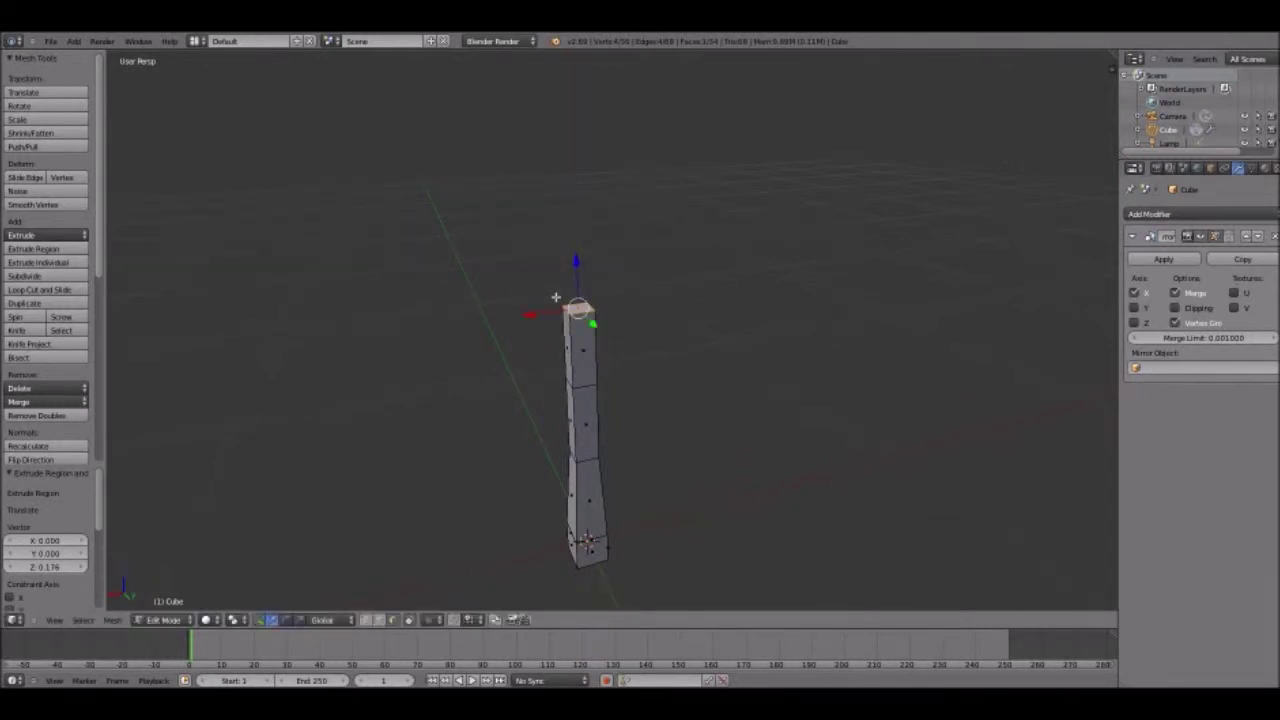
# Scale the column's top face by about 1.331 overall and by about 0.352 along Y to flatten it
pyautogui.press('s')
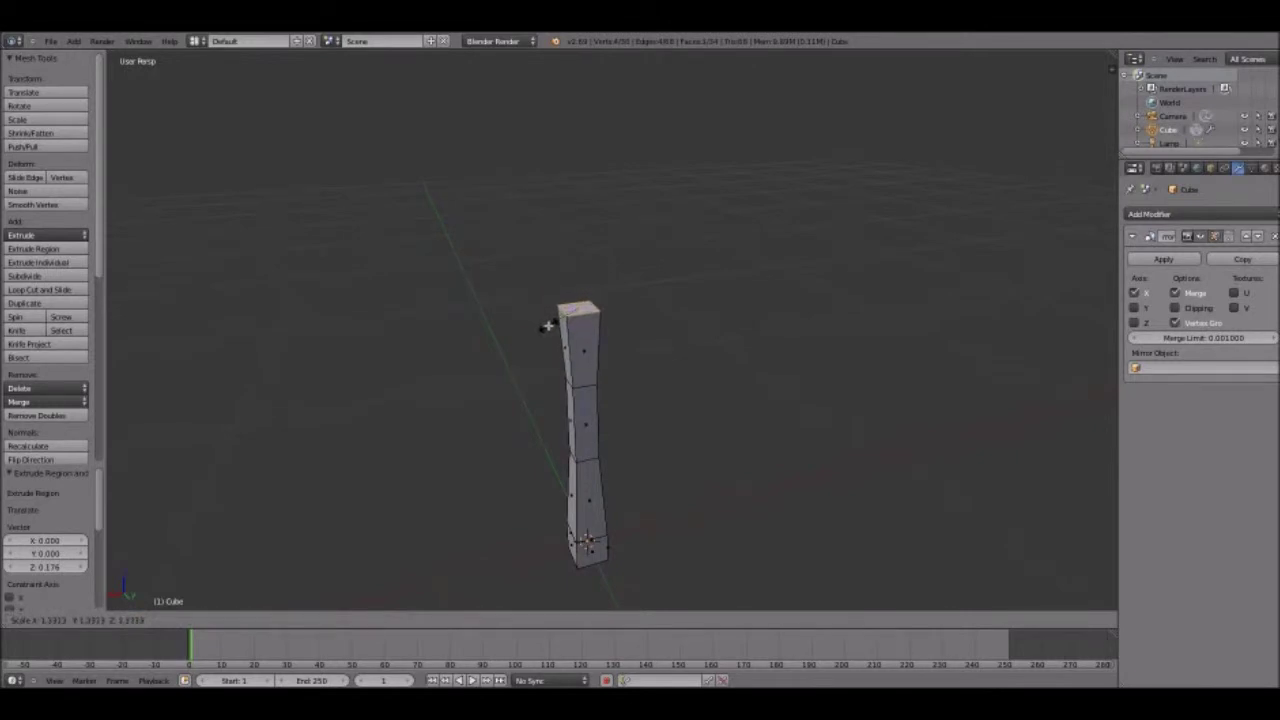
pyautogui.click(548, 325)
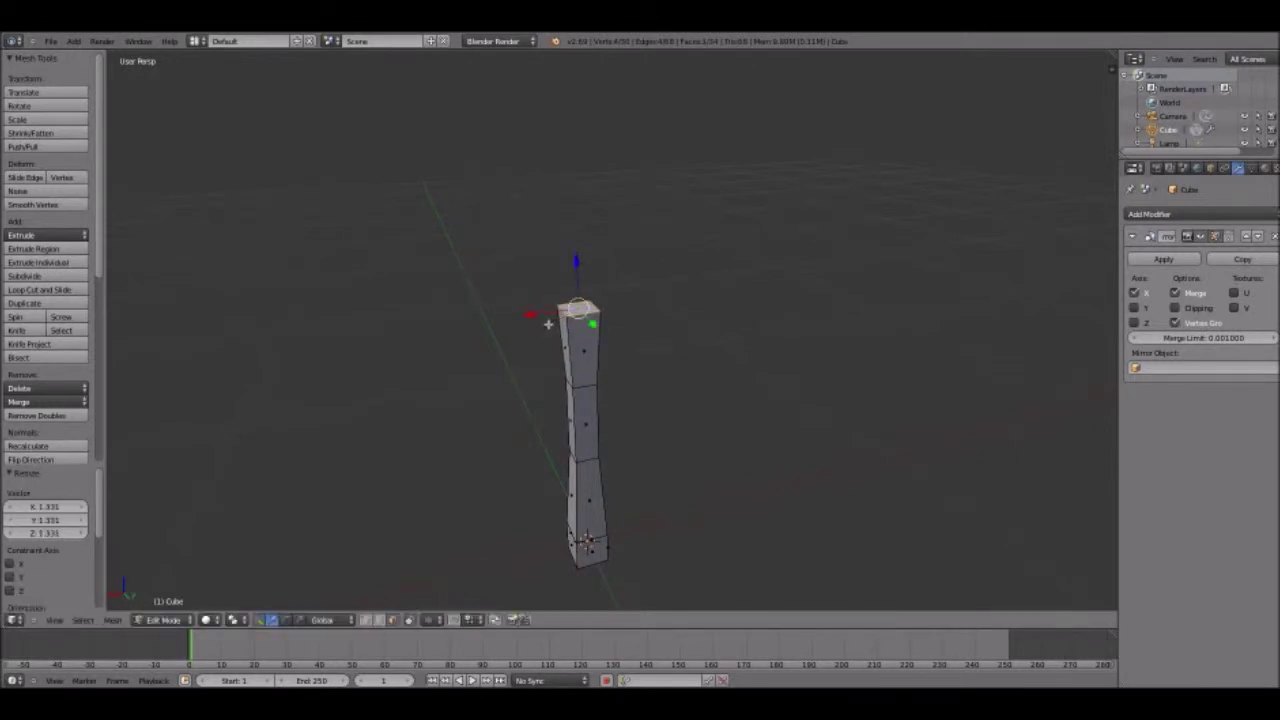
pyautogui.press('s')
pyautogui.press('y')
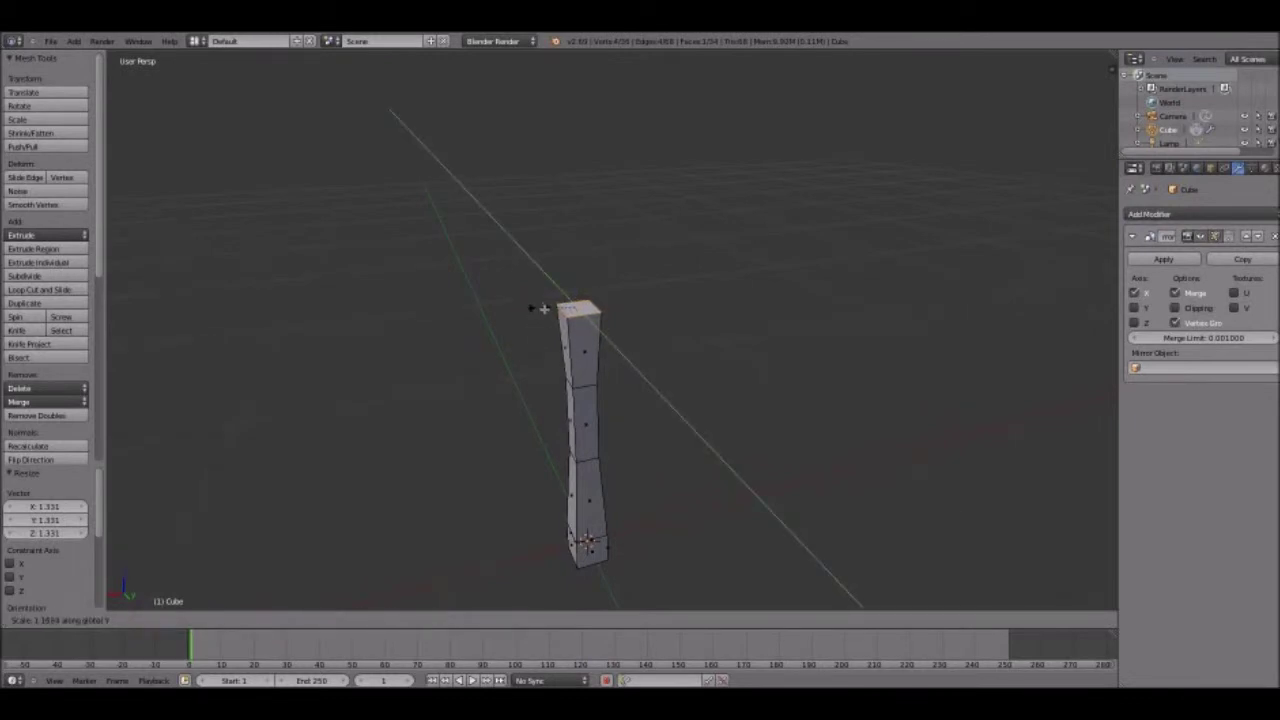
pyautogui.click(448, 322)
# Extrude the flattened top face upward by about 0.034 to add a thin block for the crossguard
pyautogui.scroll(3, 451, 323)
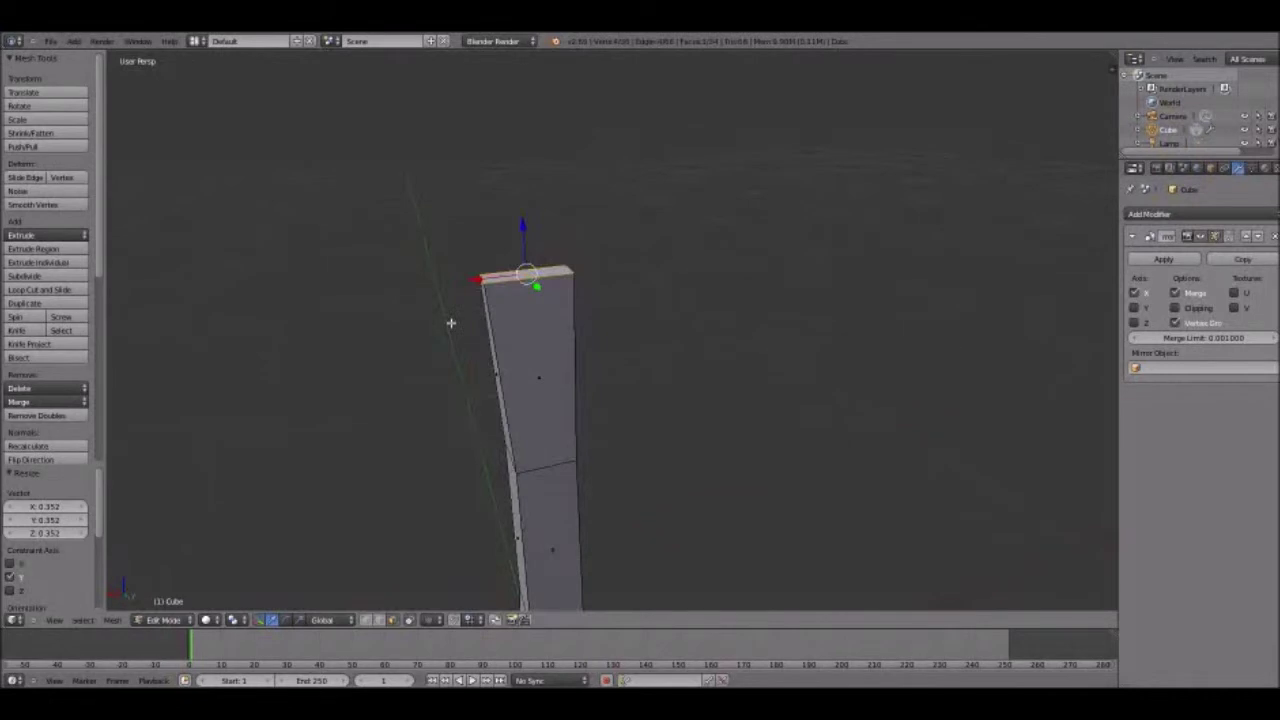
pyautogui.moveTo(457, 323); pyautogui.dragTo(628, 400, button='middle')
pyautogui.moveTo(698, 391); pyautogui.dragTo(526, 340, button='middle')
pyautogui.press('e')
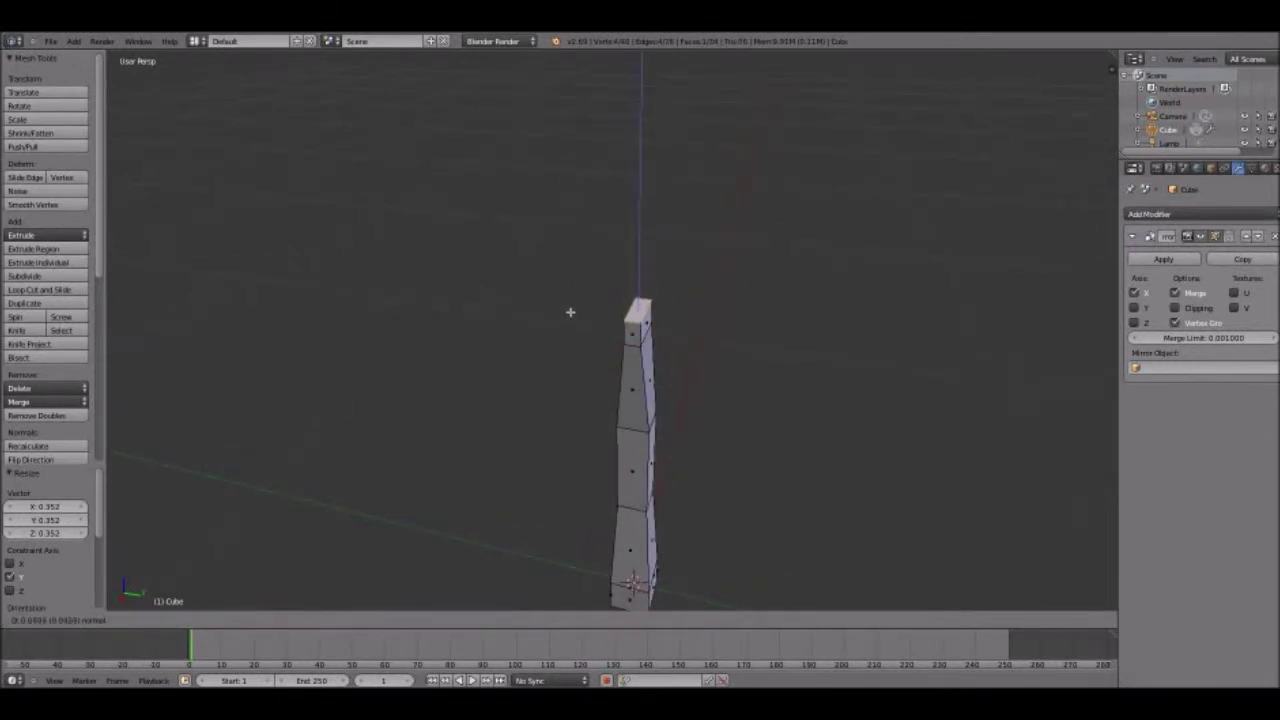
pyautogui.click(568, 315)
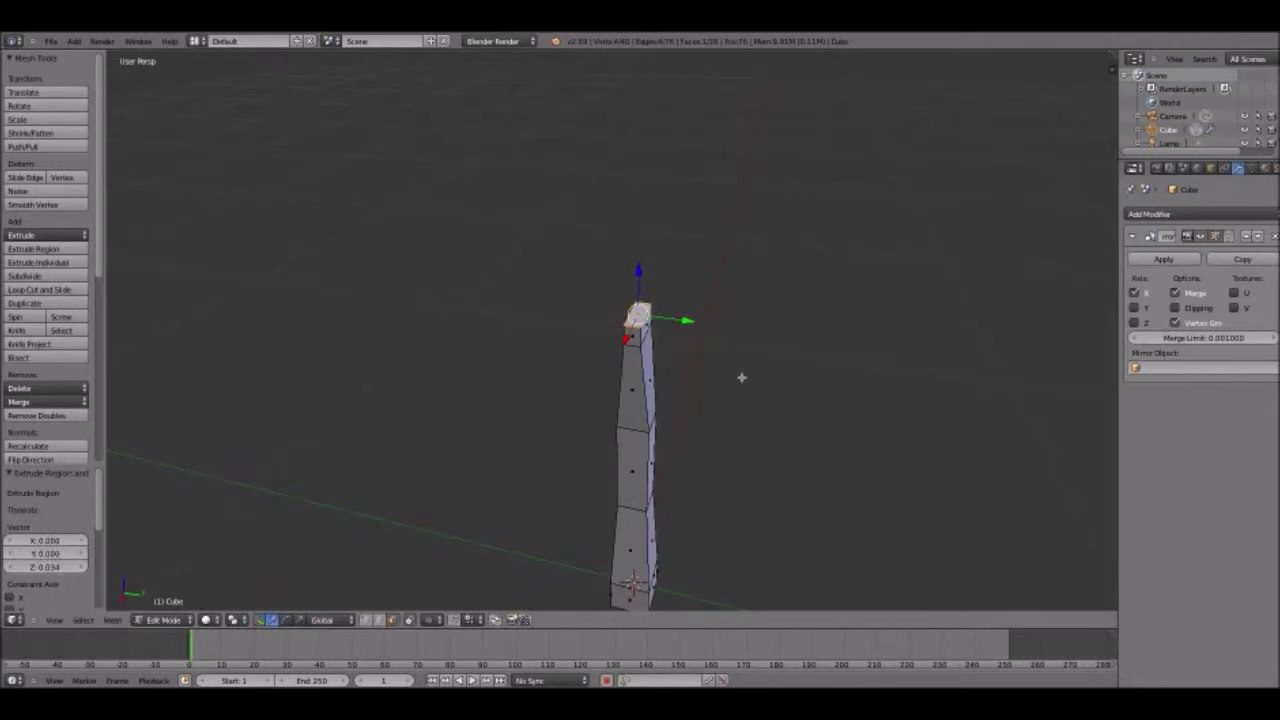
# Extrude the side face of the thin top block outward along X by about 0.145 to form the mirrored crossguard
pyautogui.moveTo(731, 371); pyautogui.dragTo(1122, 320, button='middle')
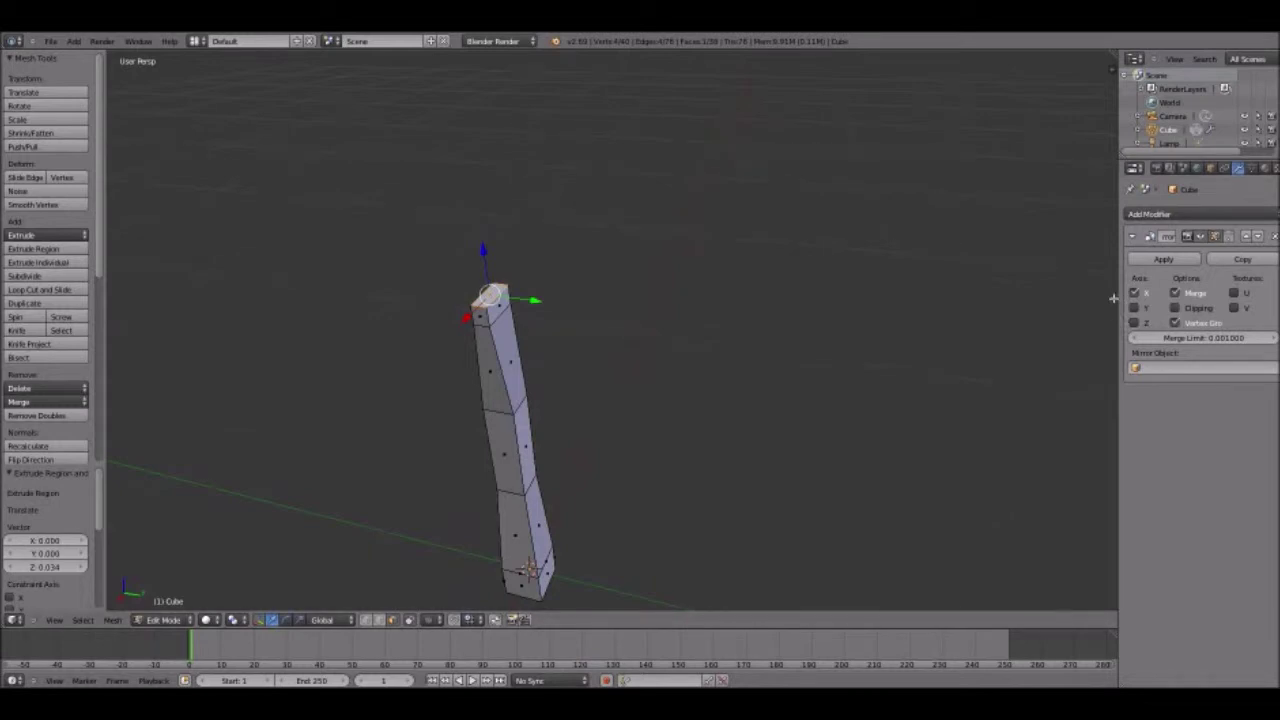
pyautogui.moveTo(803, 286); pyautogui.dragTo(735, 298, button='middle')
pyautogui.rightClick(735, 298)
pyautogui.press('e')
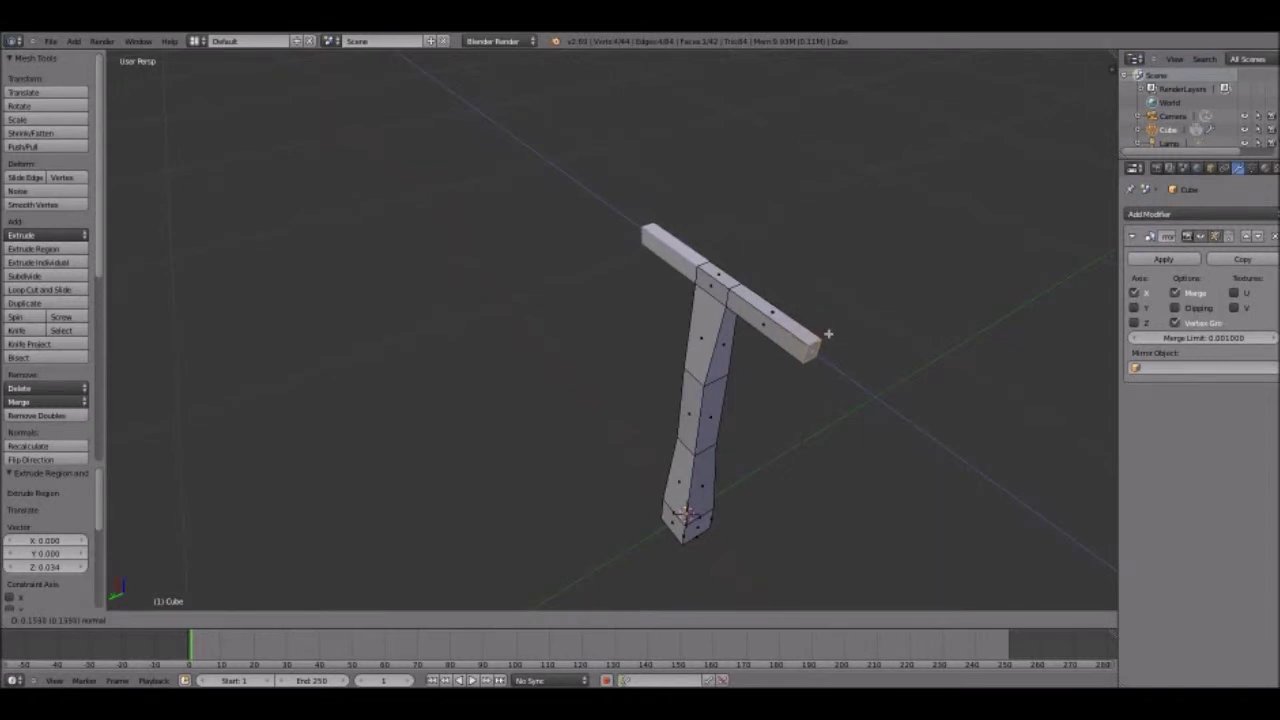
pyautogui.click(818, 340)
# Extrude the top face between the crossguard arms upward by about 0.281 to start the blade
pyautogui.moveTo(686, 322); pyautogui.dragTo(697, 371, button='middle')
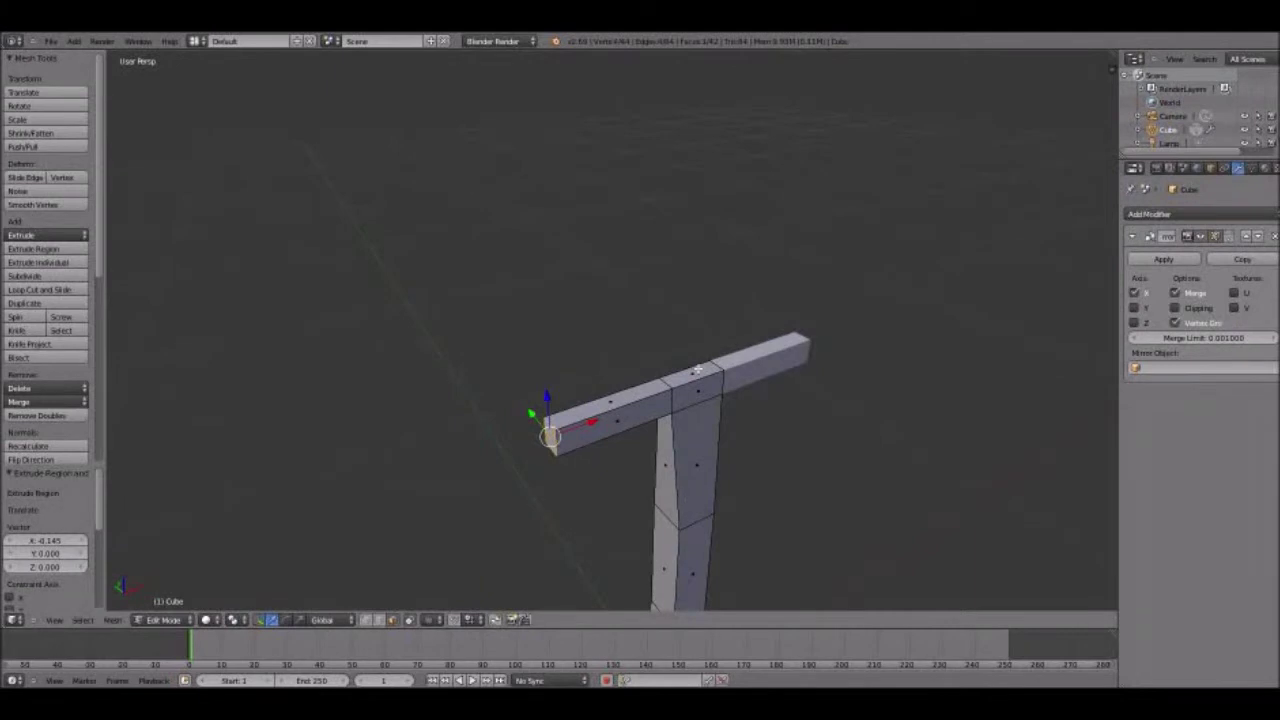
pyautogui.rightClick(697, 371)
pyautogui.press('e')
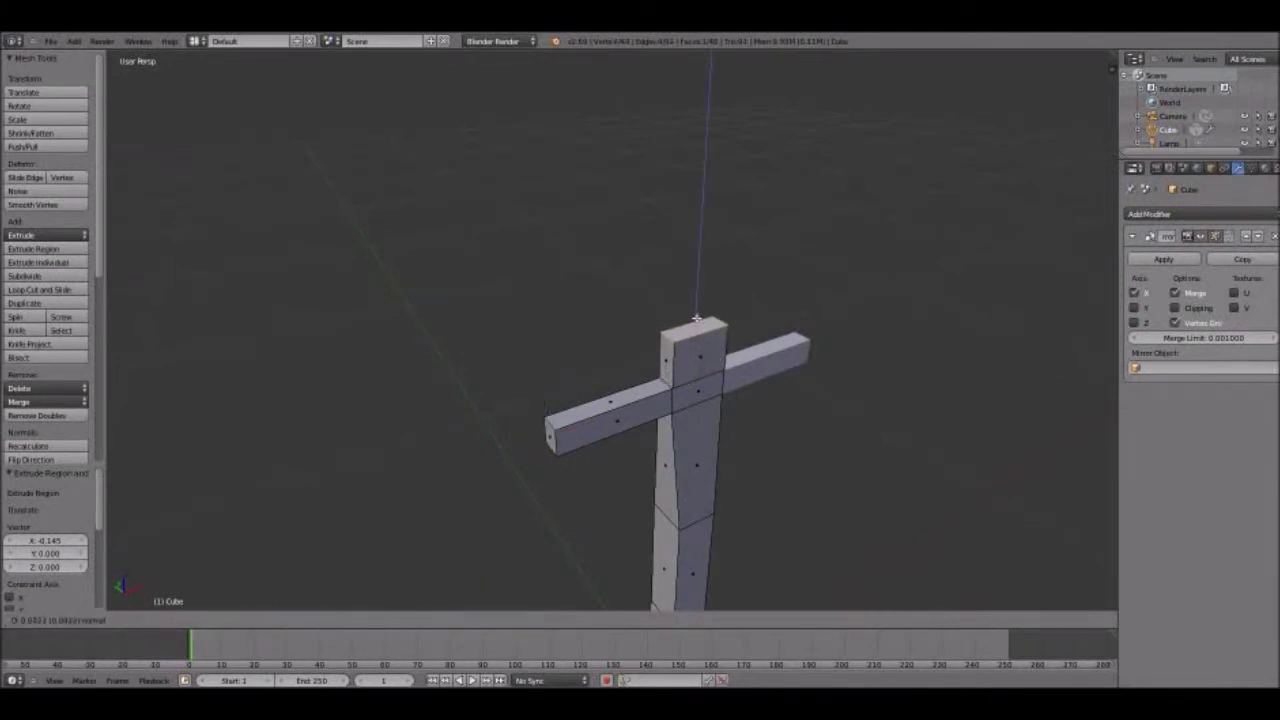
pyautogui.click(606, 200)
# Scale the blade's top face by about 1.601 so the blade widens above the crossguard
pyautogui.scroll(-5, 606, 200)
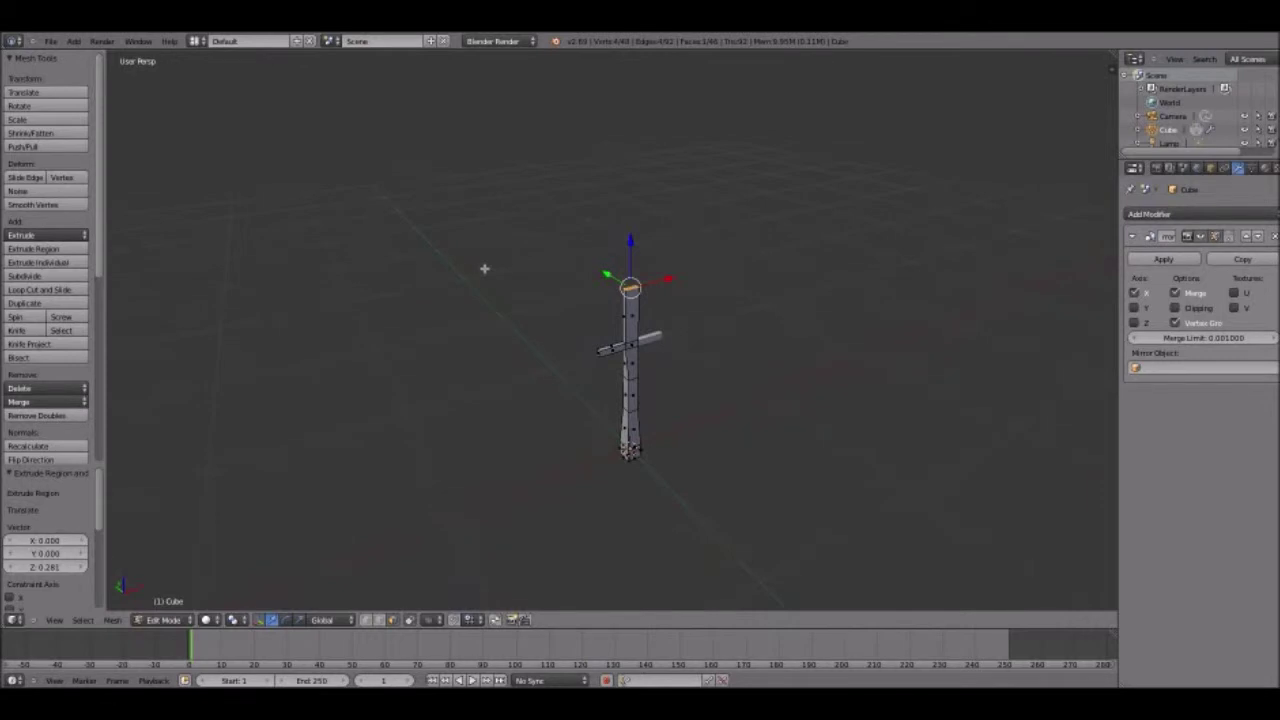
pyautogui.scroll(4, 500, 272)
pyautogui.moveTo(520, 277); pyautogui.dragTo(354, 339, button='middle')
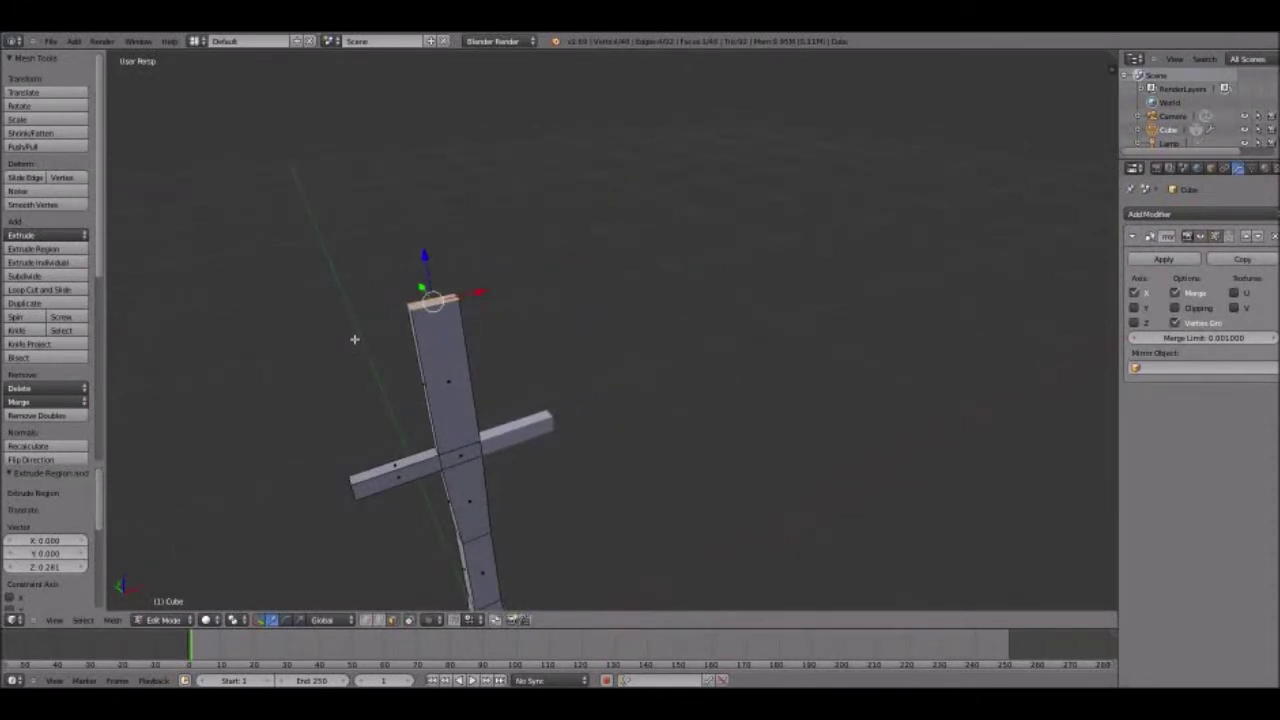
pyautogui.moveTo(354, 339); pyautogui.dragTo(587, 312, button='middle')
pyautogui.scroll(-2, 587, 297)
pyautogui.scroll(2, 587, 297)
pyautogui.press('s')
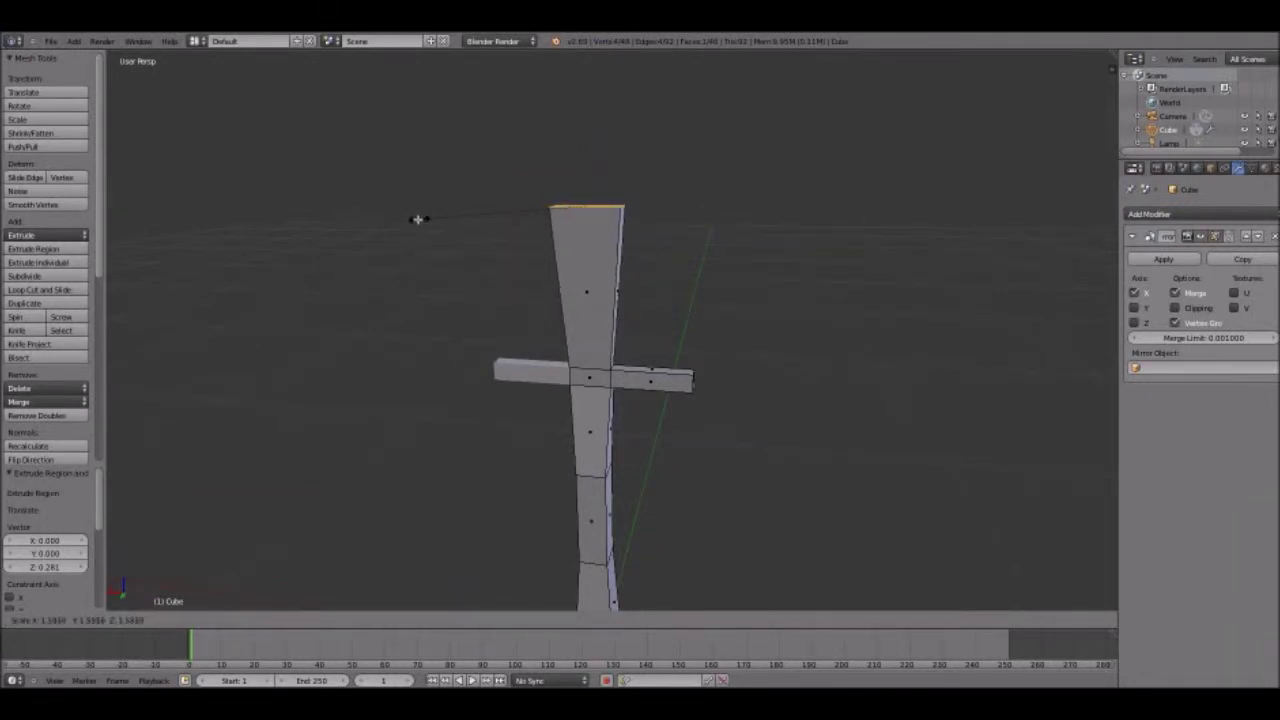
pyautogui.click(420, 220)
# Extrude the blade's widened top face upward by about 0.357
pyautogui.moveTo(420, 226); pyautogui.dragTo(425, 421, button='middle')
pyautogui.press('e')
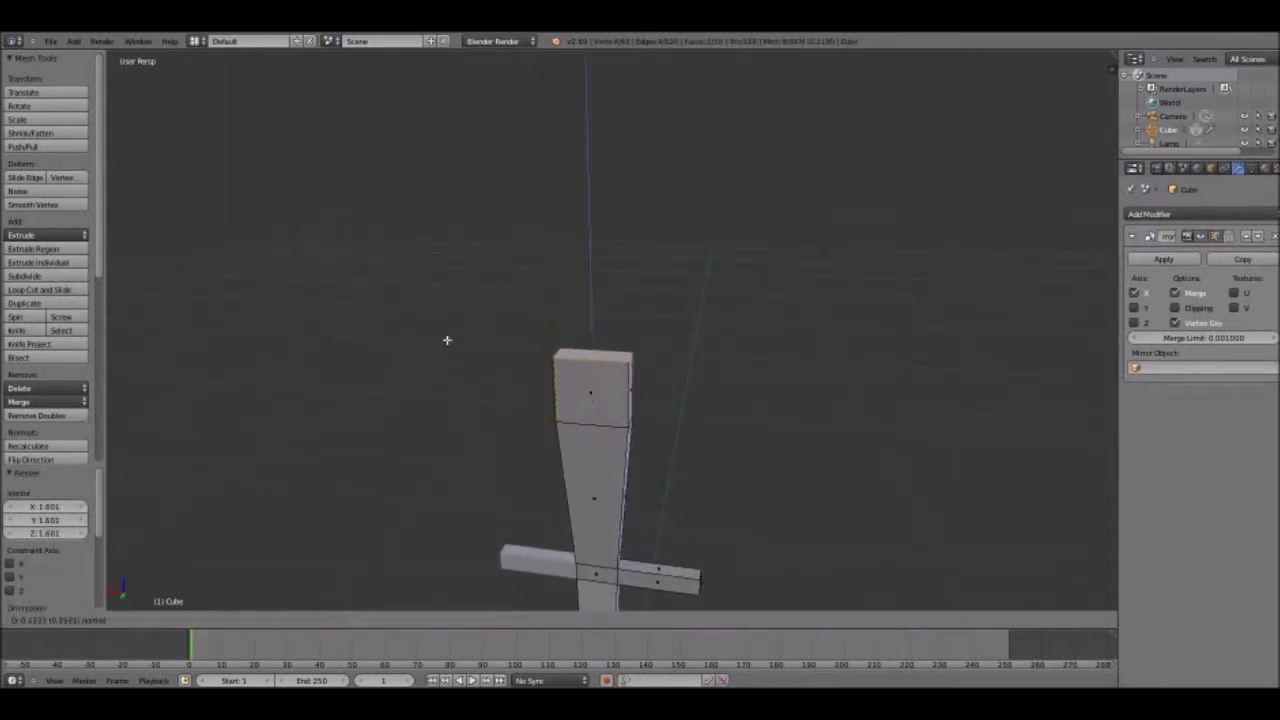
pyautogui.click(463, 200)
pyautogui.moveTo(454, 224); pyautogui.dragTo(454, 409, button='middle')
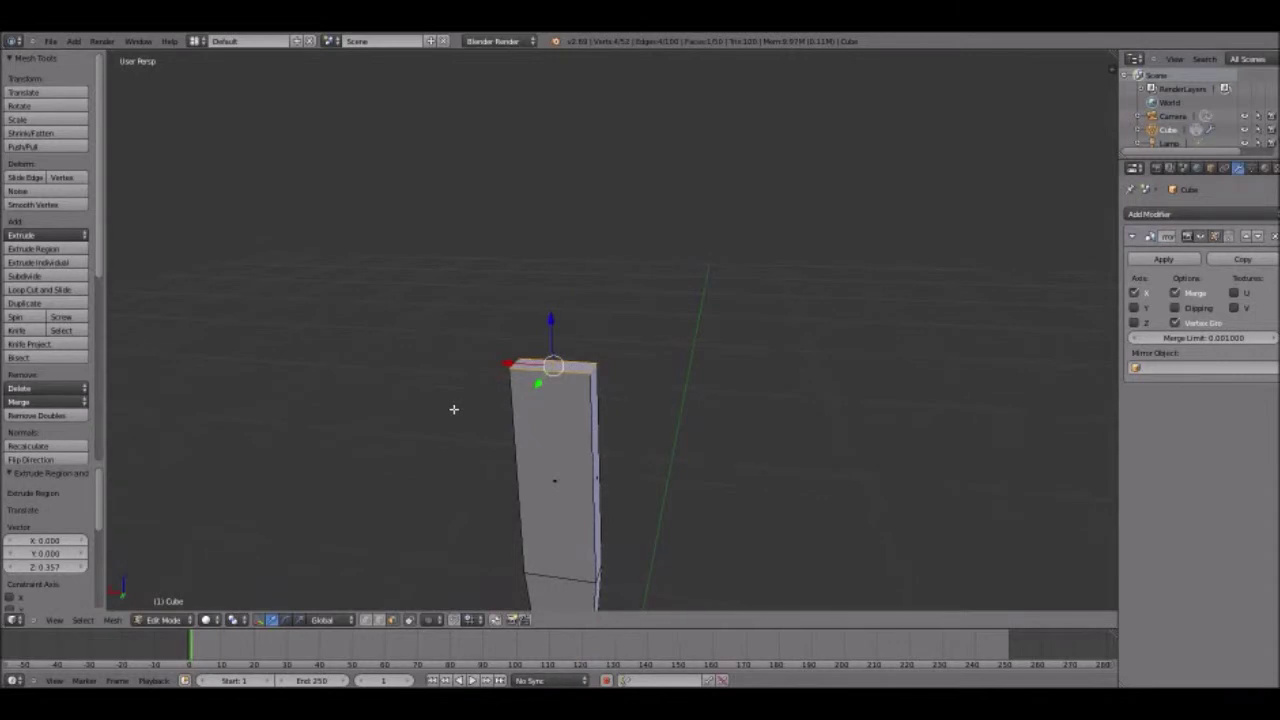
# Extrude the blade's top face upward by about 0.139 and scale it by about 0.740
pyautogui.press('e')
pyautogui.click(483, 320)
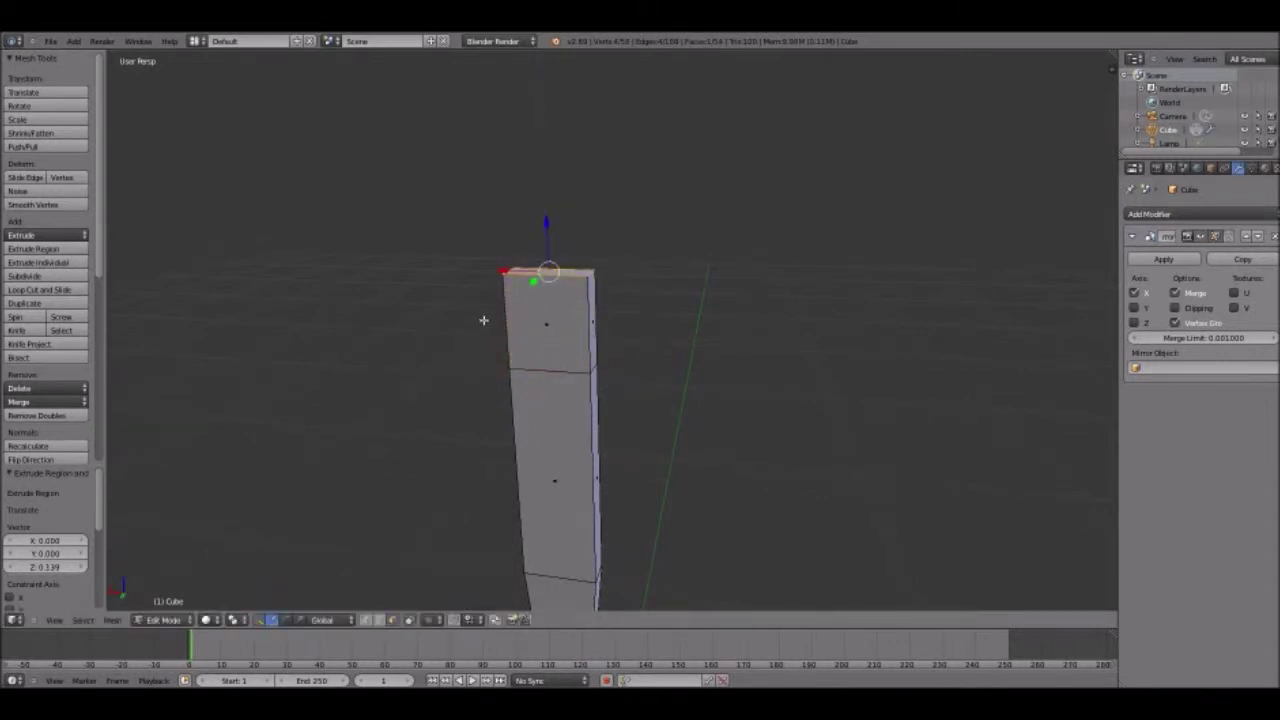
pyautogui.press('s')
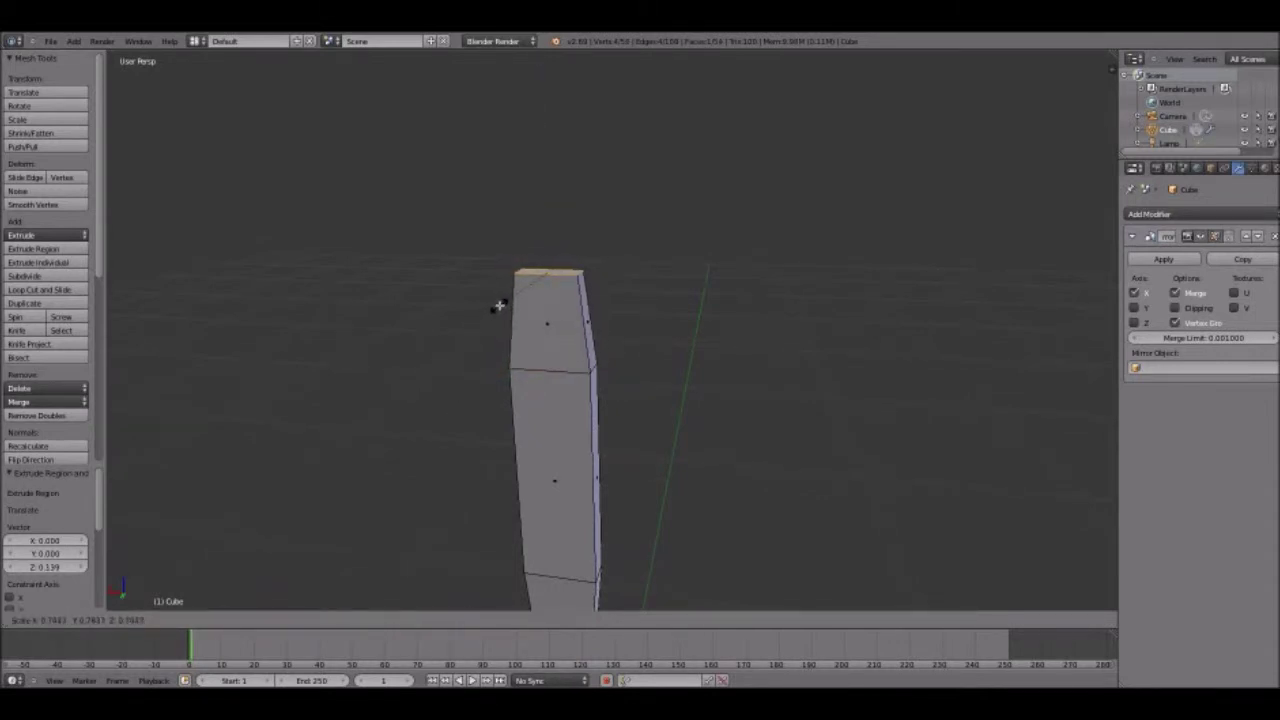
pyautogui.click(498, 305)
# Add another blade segment about 0.072 high and scale its top face by about 0.711
pyautogui.press('e')
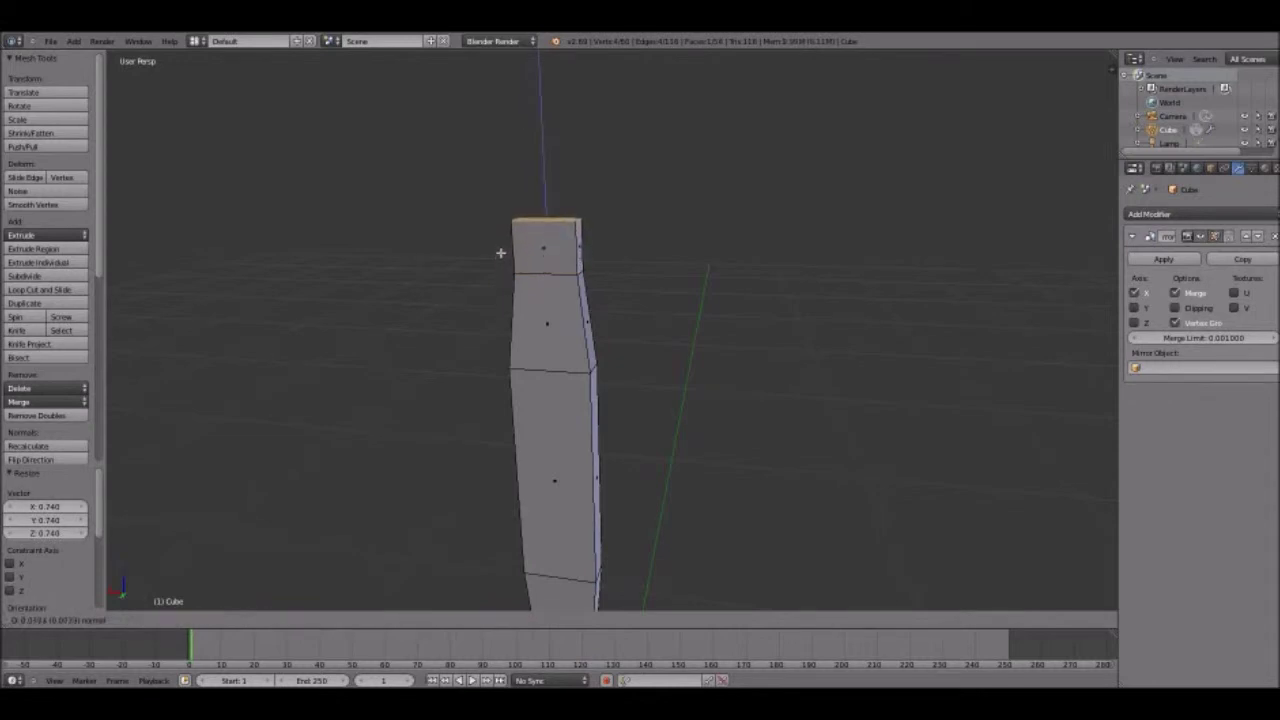
pyautogui.click(501, 253)
pyautogui.press('s')
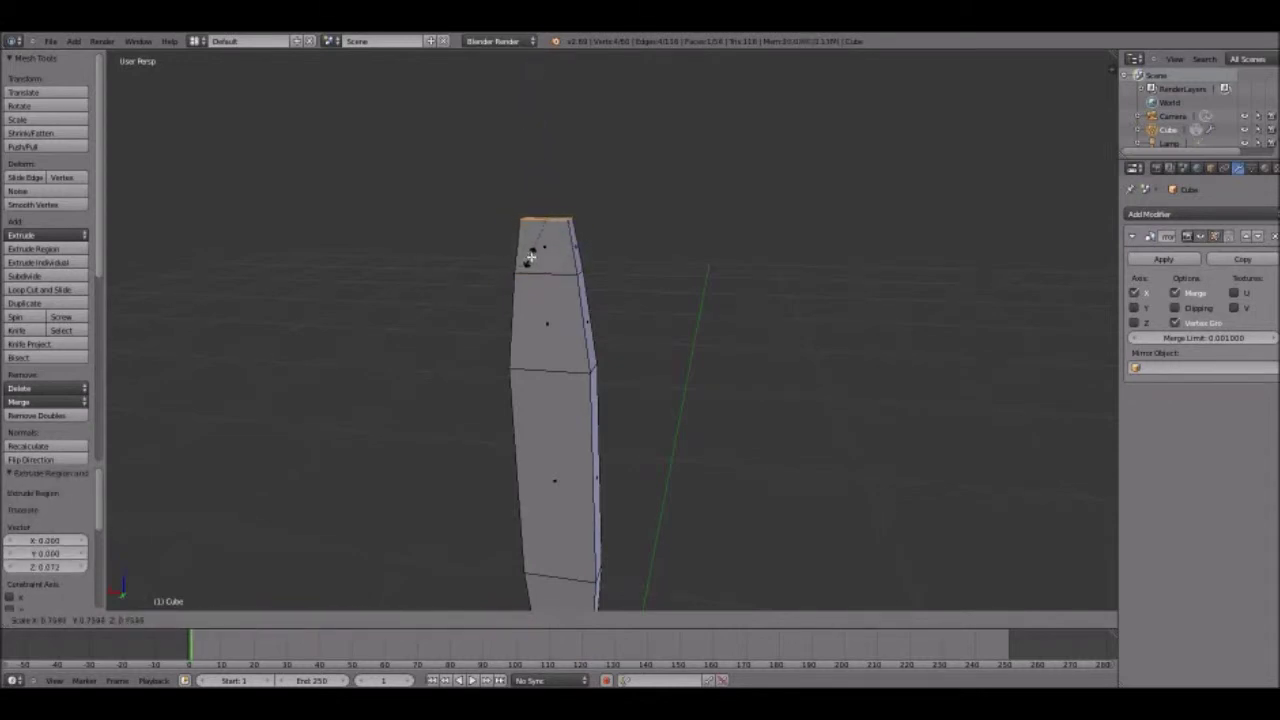
pyautogui.click(483, 286)
# Extrude the narrowed blade end upward by about 0.057 and scale it by about 0.591
pyautogui.keyDown('shift'); pyautogui.moveTo(483, 286); pyautogui.dragTo(476, 398, button='middle'); pyautogui.keyUp('shift')
pyautogui.press('e')
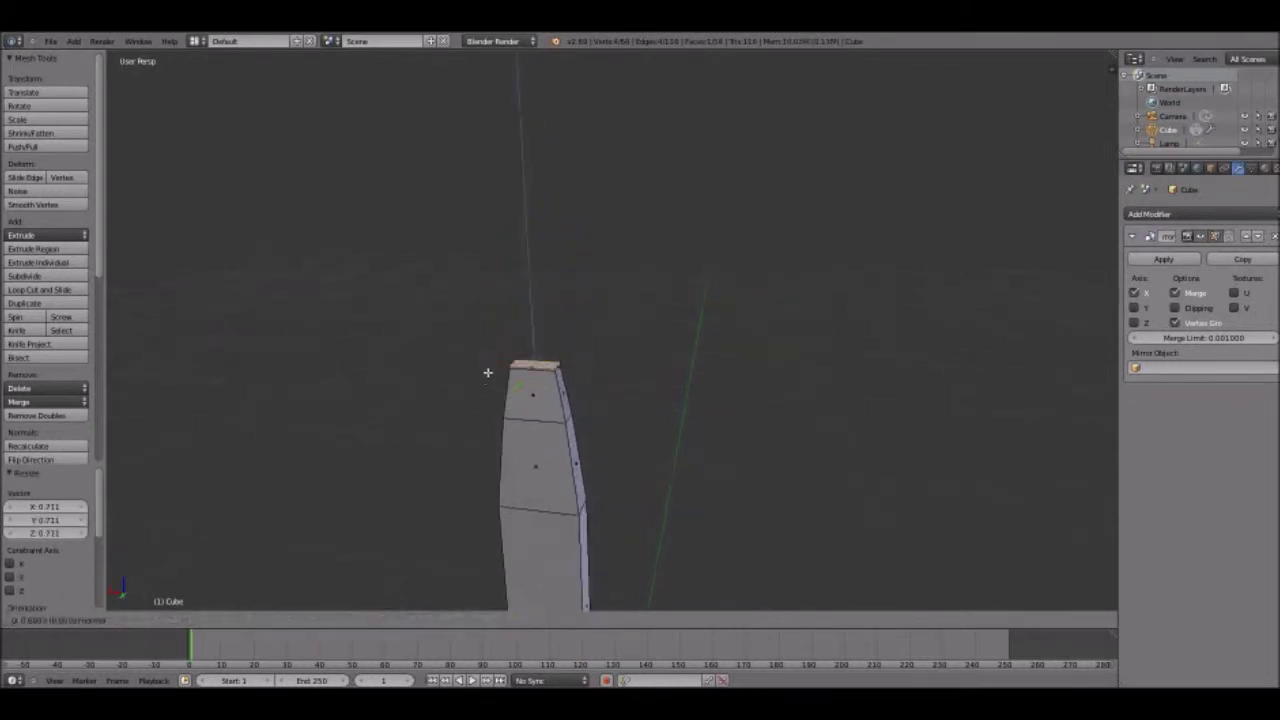
pyautogui.click(500, 345)
pyautogui.press('s')
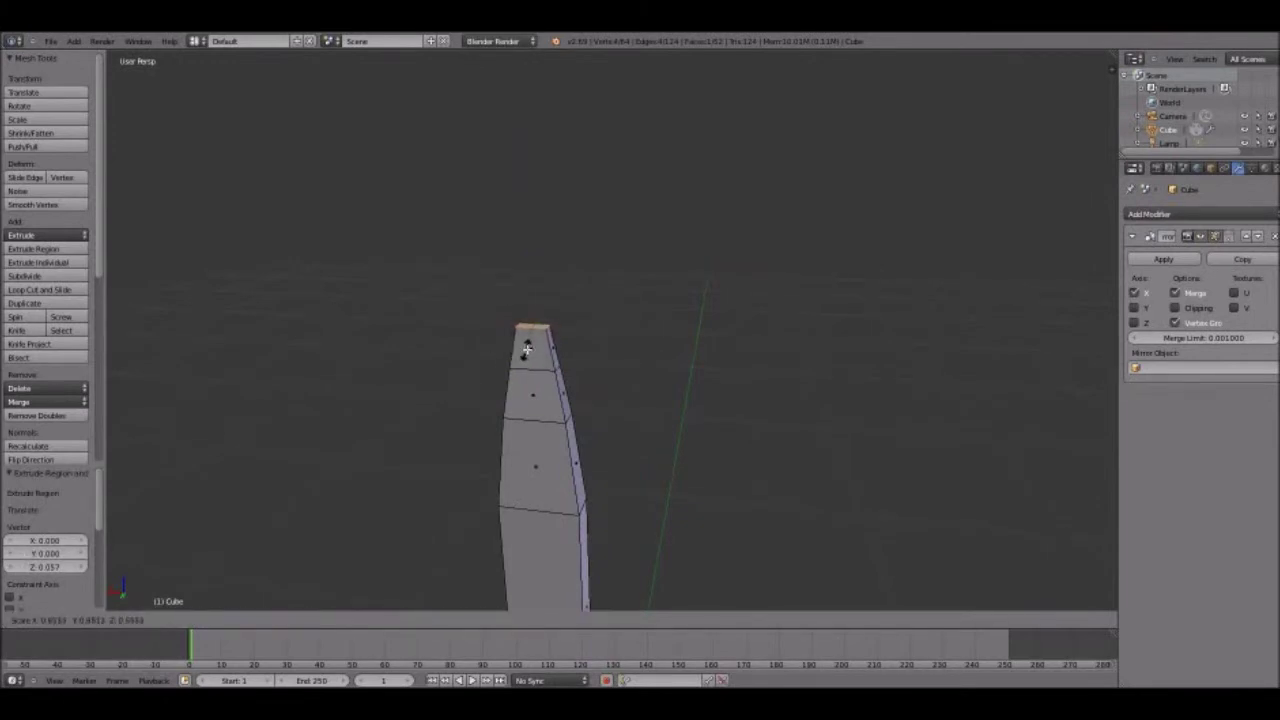
pyautogui.click(530, 345)
# Extrude the blade tip by about 0.022, scale it by about 0.424, and extrude it another 0.007 or so
pyautogui.press('e')
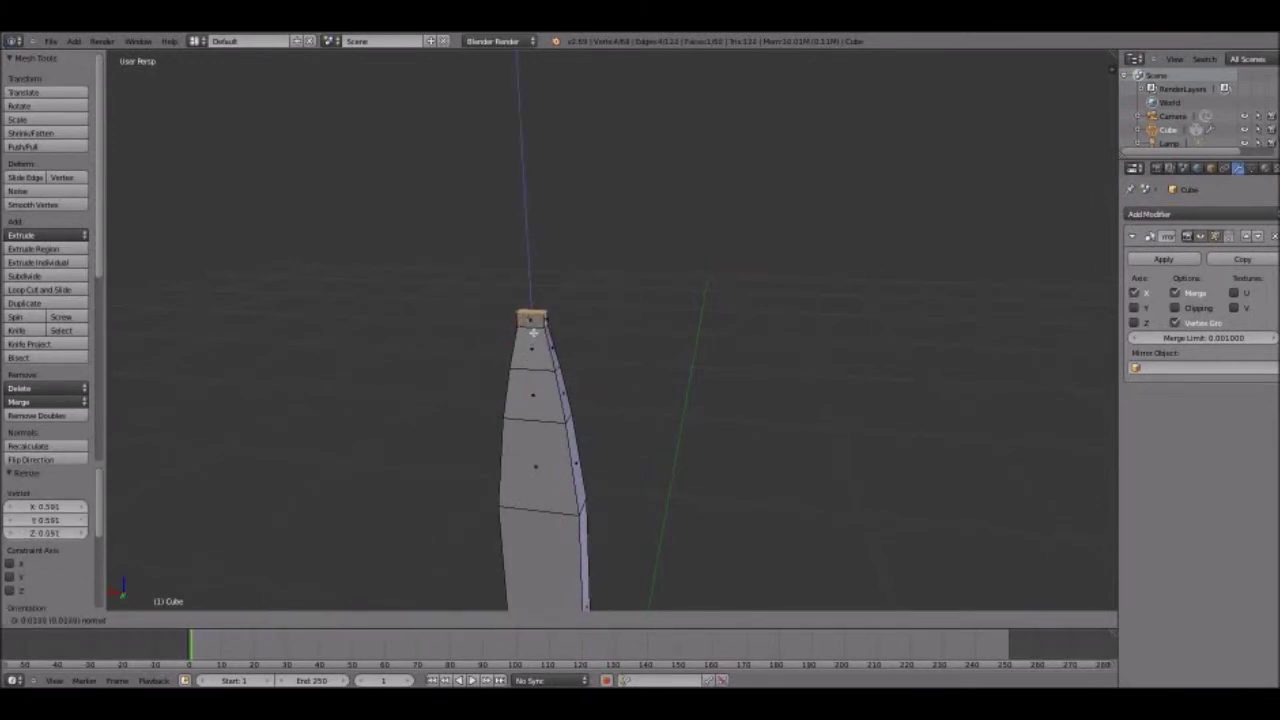
pyautogui.click(533, 337)
pyautogui.press('s')
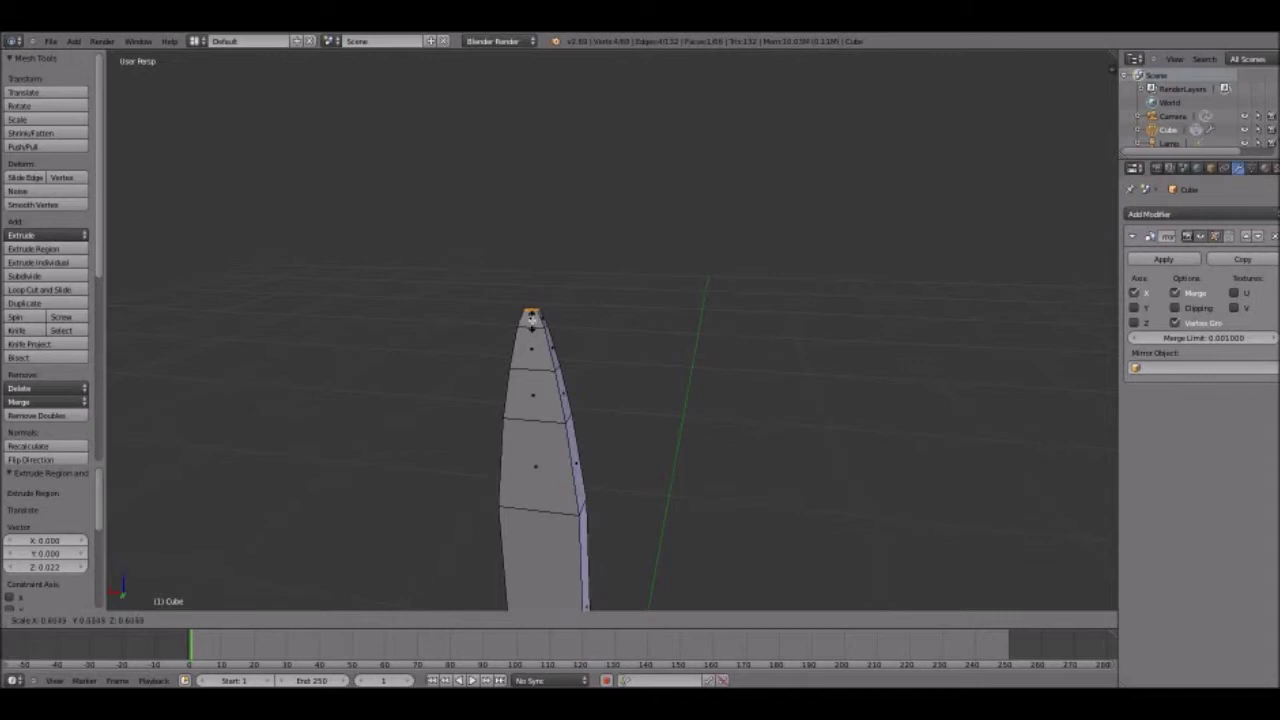
pyautogui.click(532, 317)
pyautogui.press('e')
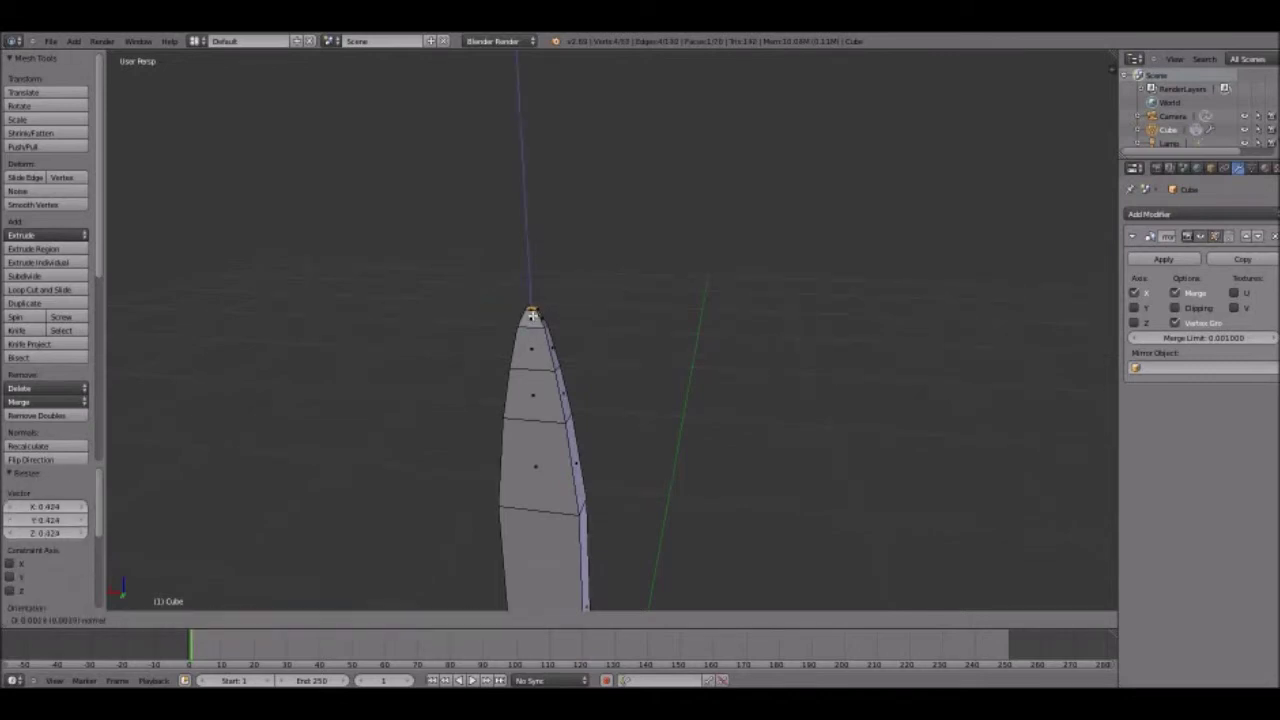
pyautogui.click(532, 313)
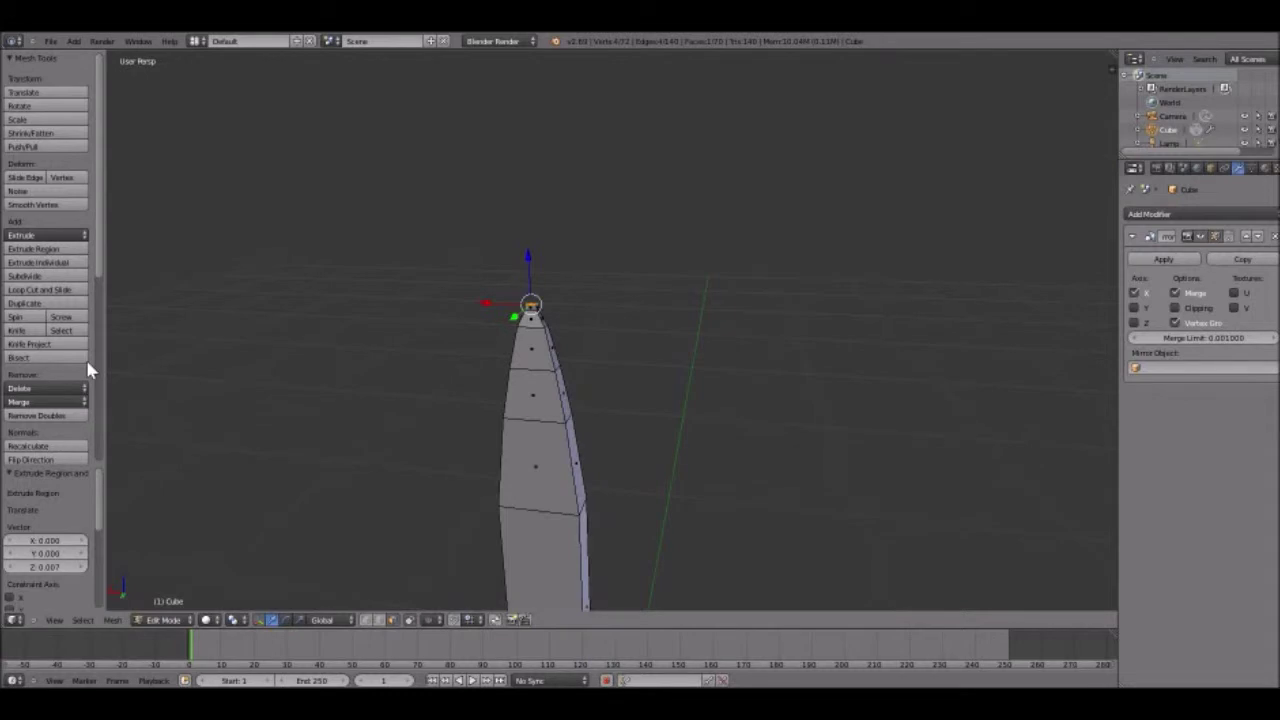
# Merge the vertices of the blade's end face at their center to form a point, and view the whole sword
pyautogui.click(42, 405)
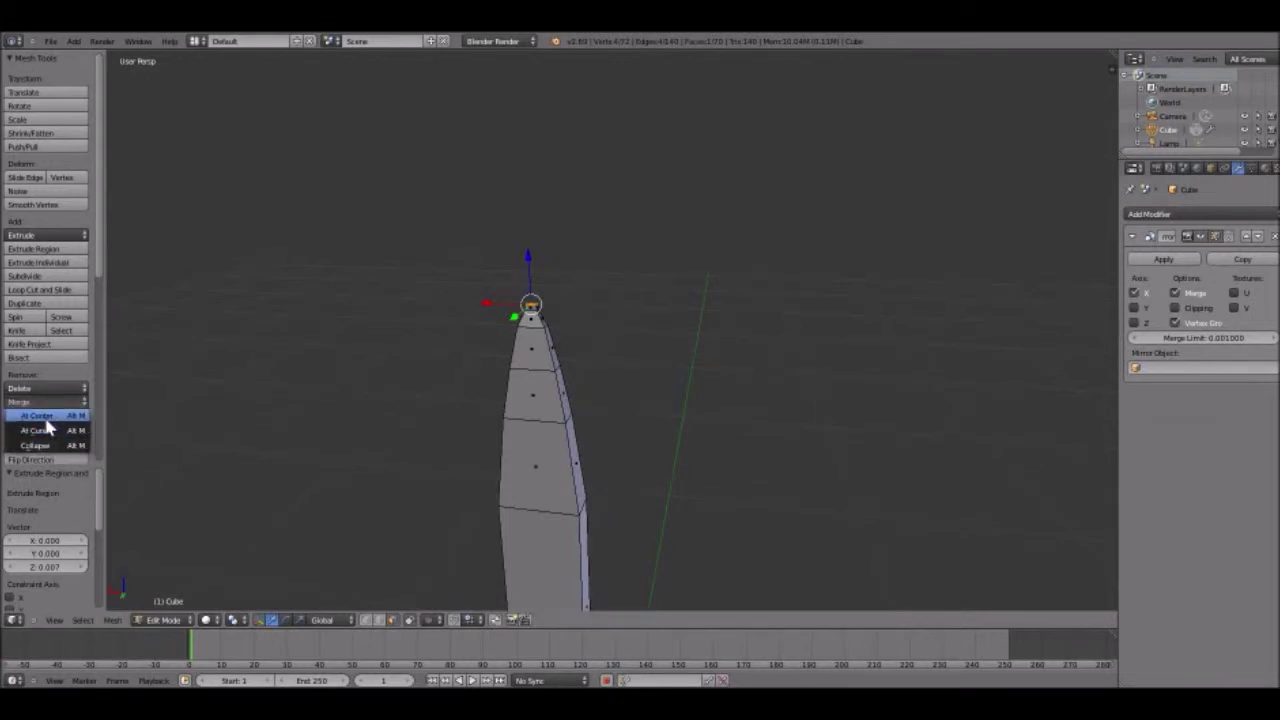
pyautogui.click(45, 418)
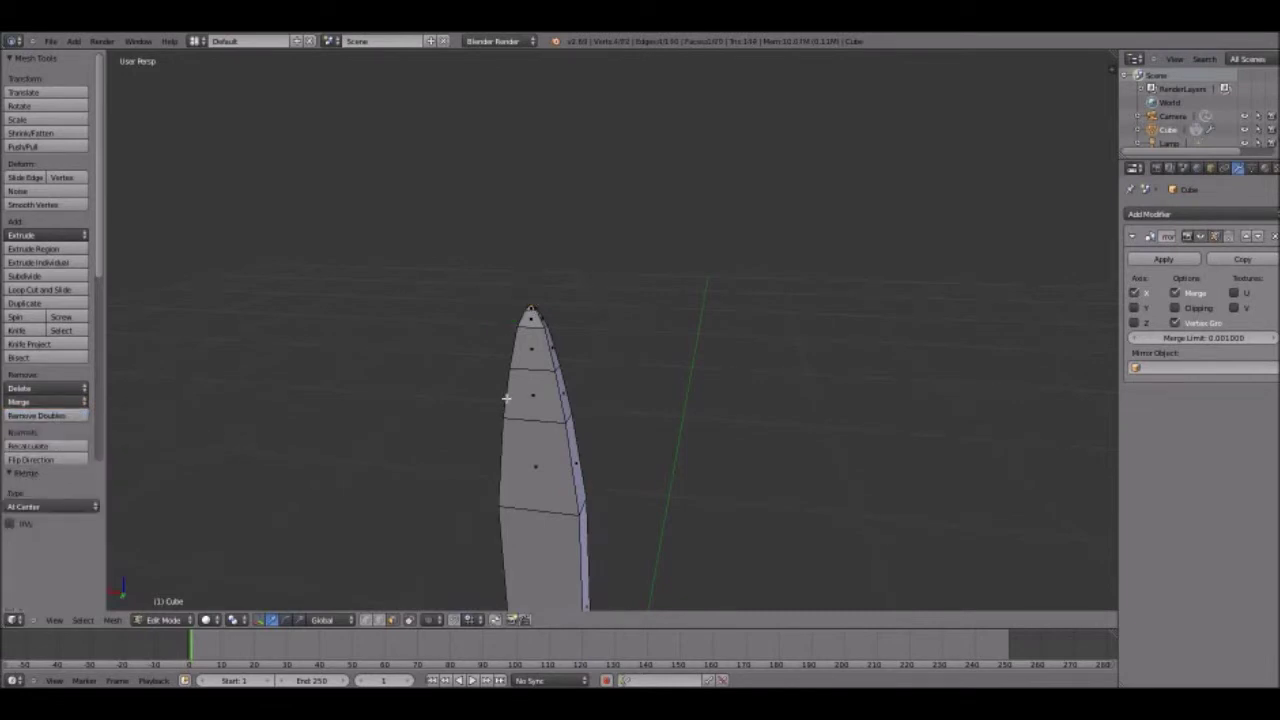
pyautogui.moveTo(506, 398); pyautogui.dragTo(372, 422, button='middle')
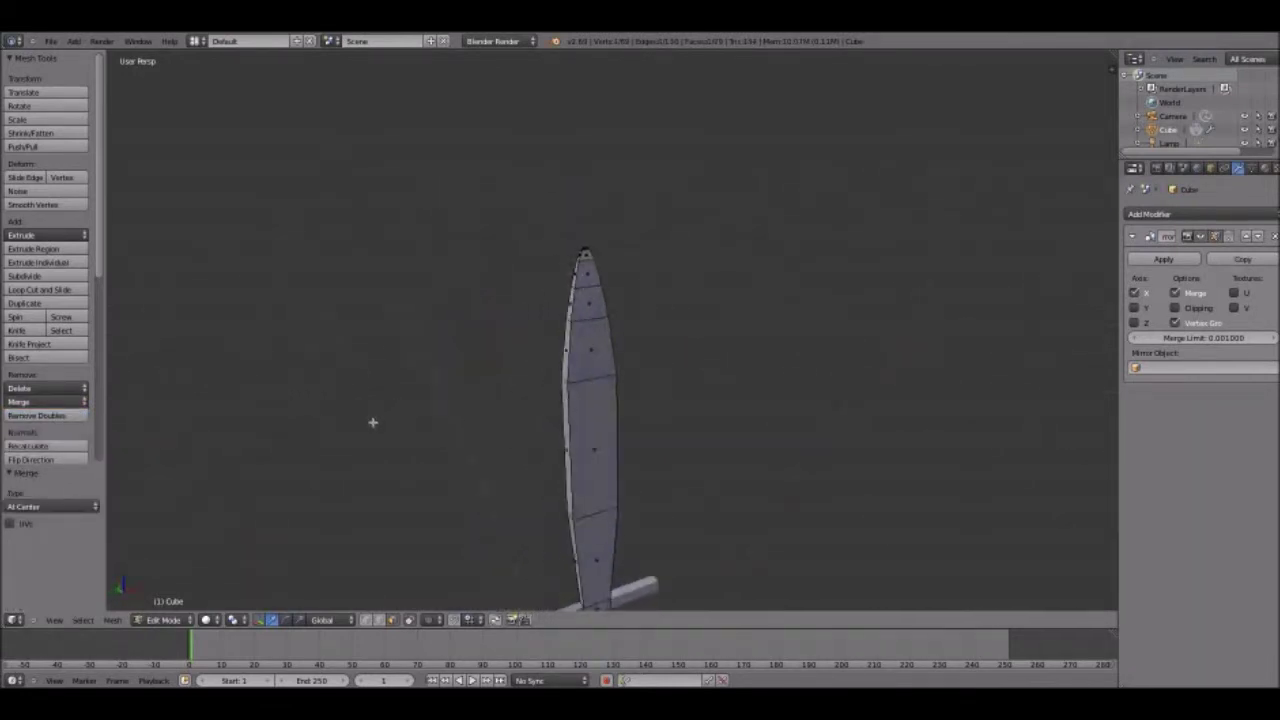
pyautogui.scroll(-2, 380, 430)
pyautogui.scroll(2, 377, 431)
pyautogui.scroll(-4, 538, 499)
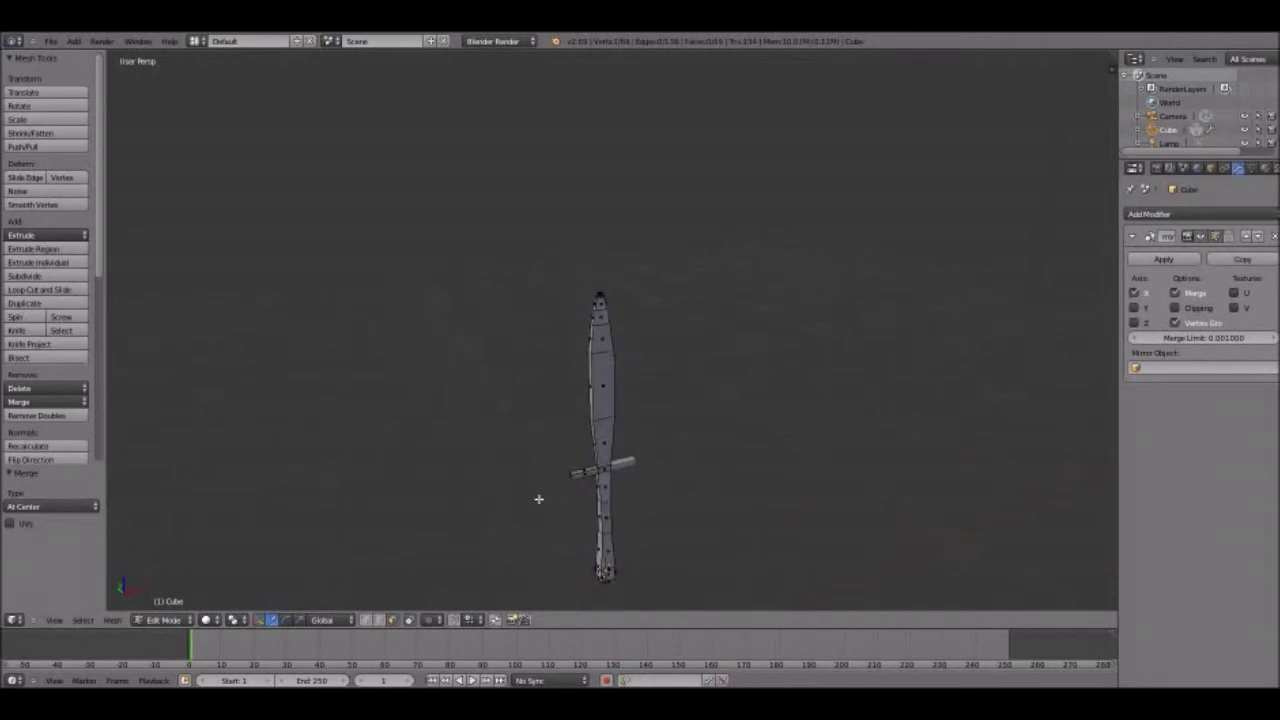
# Extrude the end face of the crossguard arm outward by about 0.059
pyautogui.scroll(3, 538, 499)
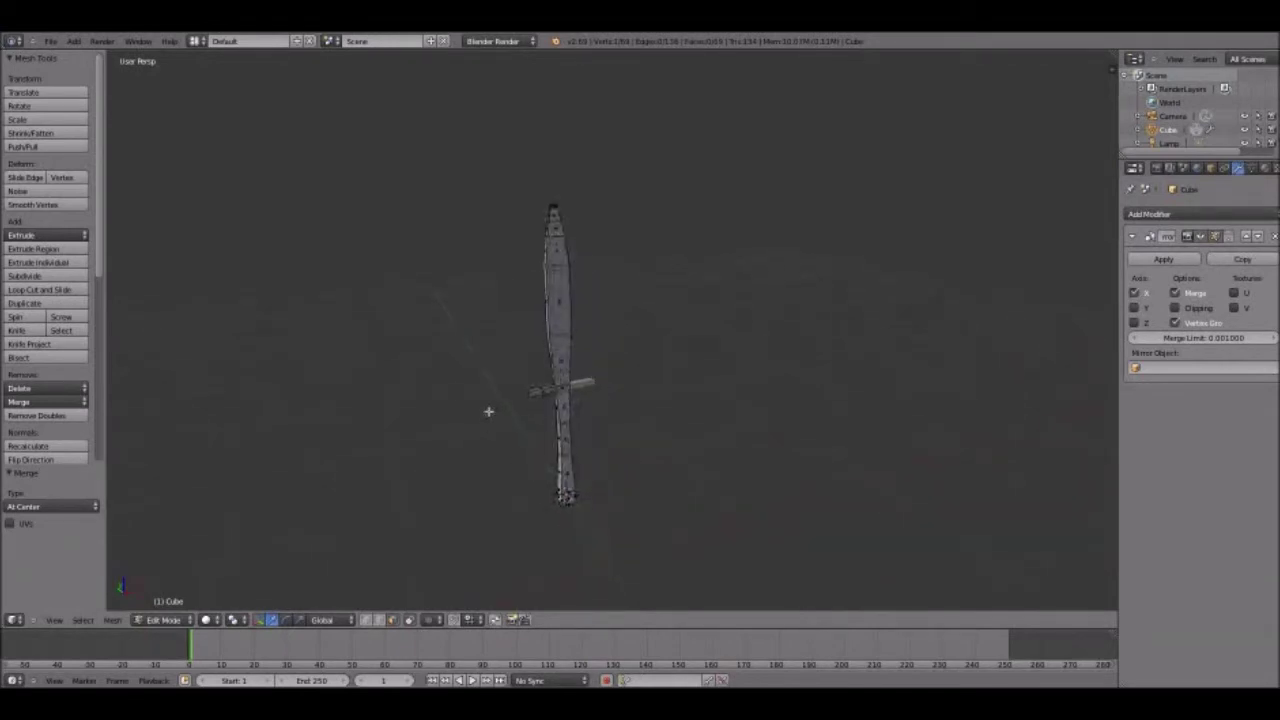
pyautogui.moveTo(421, 417); pyautogui.dragTo(537, 440, button='middle')
pyautogui.scroll(-4, 537, 437)
pyautogui.scroll(2, 537, 437)
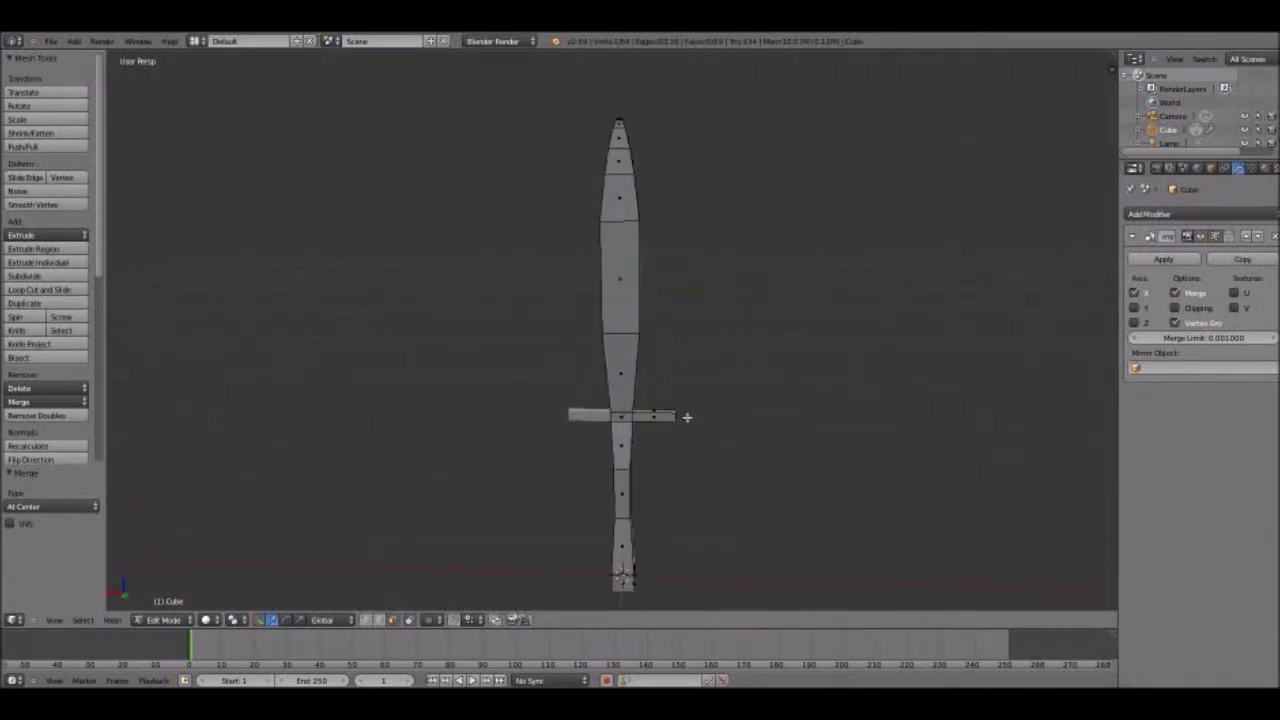
pyautogui.moveTo(687, 417); pyautogui.dragTo(378, 330, button='middle')
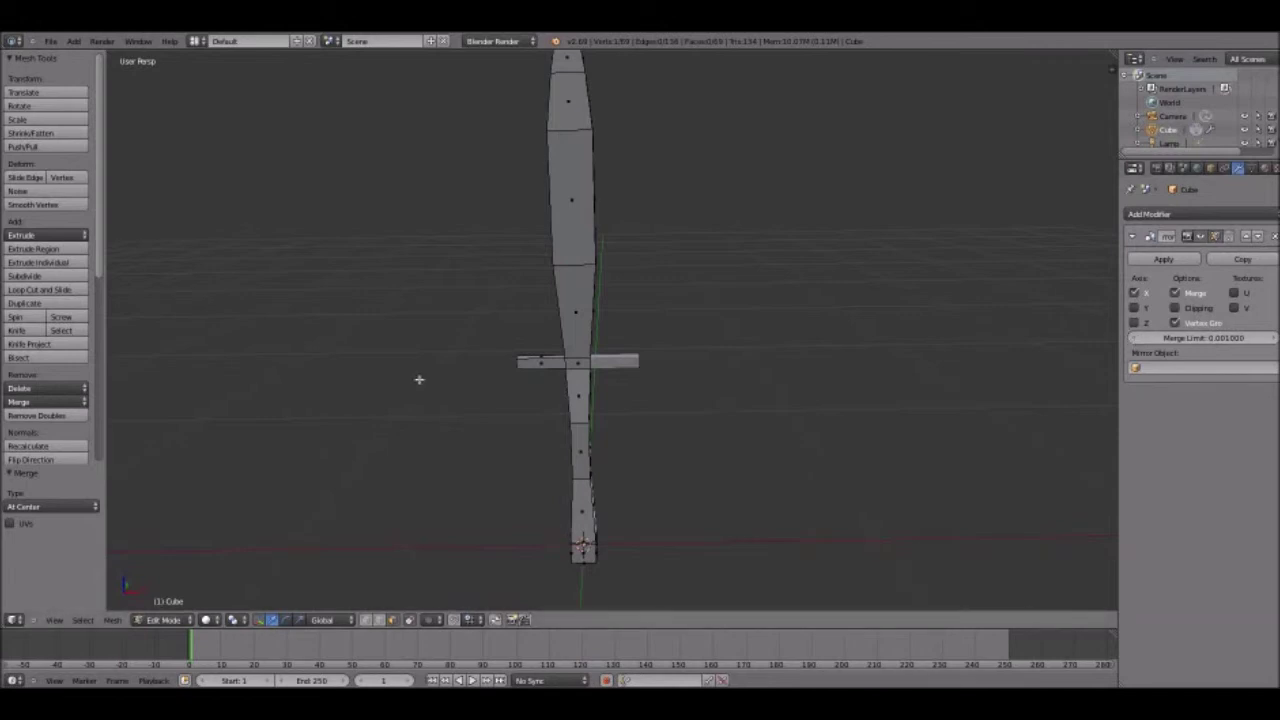
pyautogui.moveTo(419, 379); pyautogui.dragTo(761, 320, button='middle')
pyautogui.scroll(4, 609, 387)
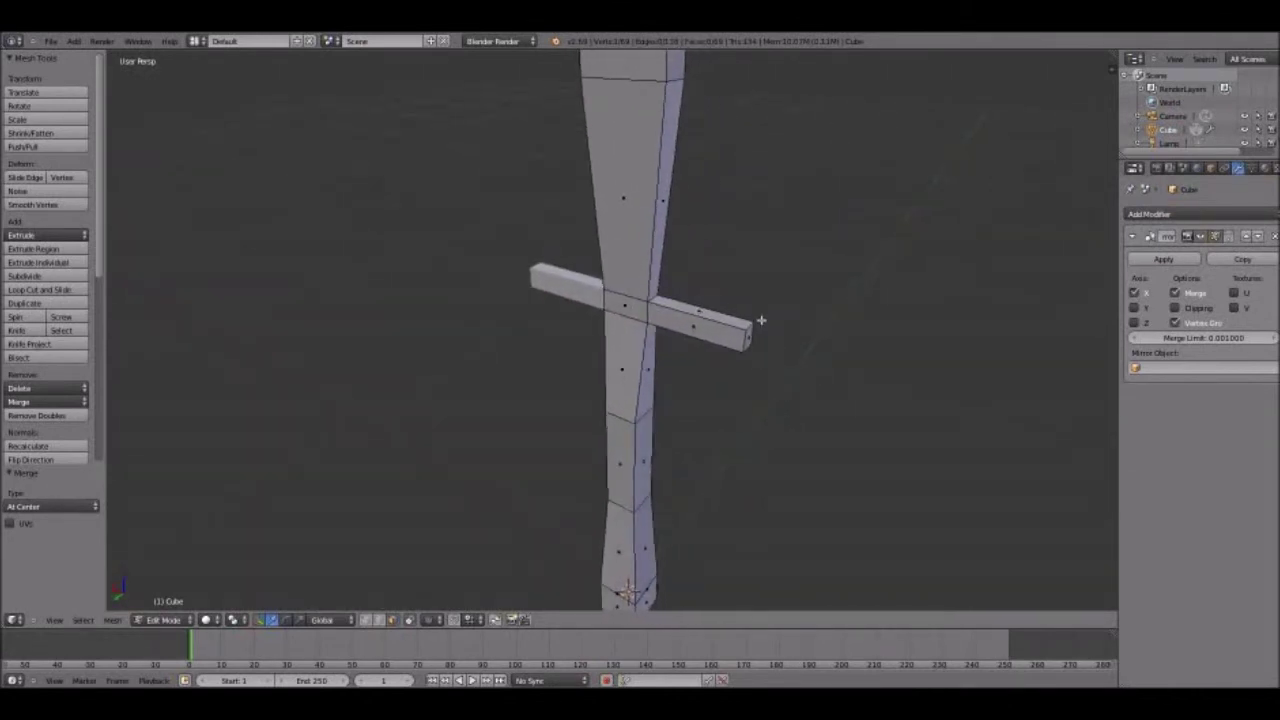
pyautogui.rightClick(762, 321)
pyautogui.press('e')
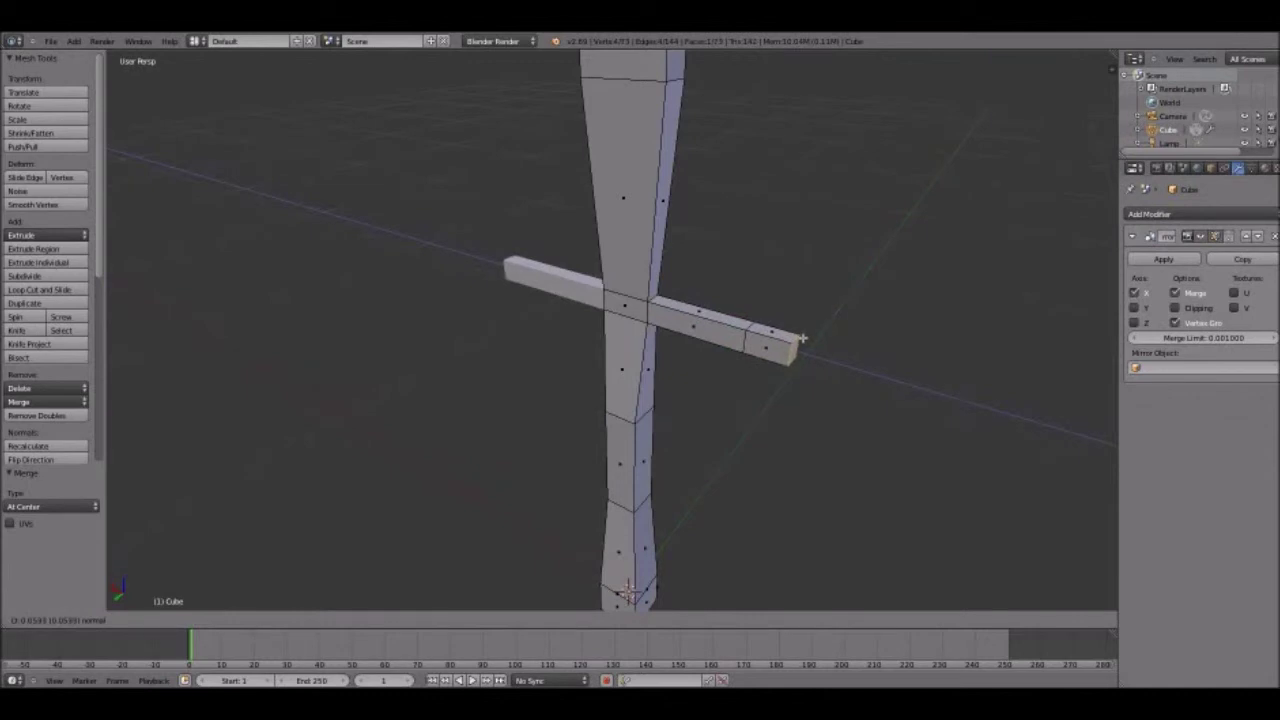
pyautogui.click(802, 340)
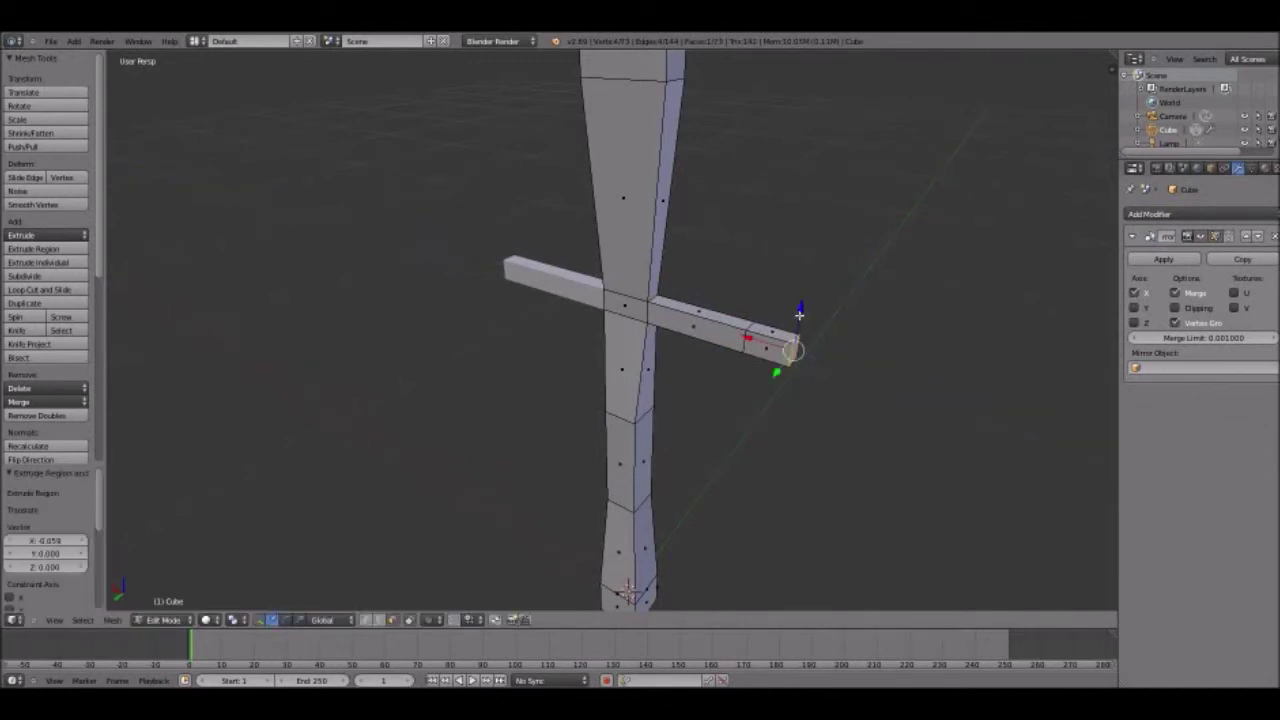
# Raise the extruded crossguard end along the Z axis by about 0.046 so the arm bends toward the blade
pyautogui.press('g')
pyautogui.press('z')
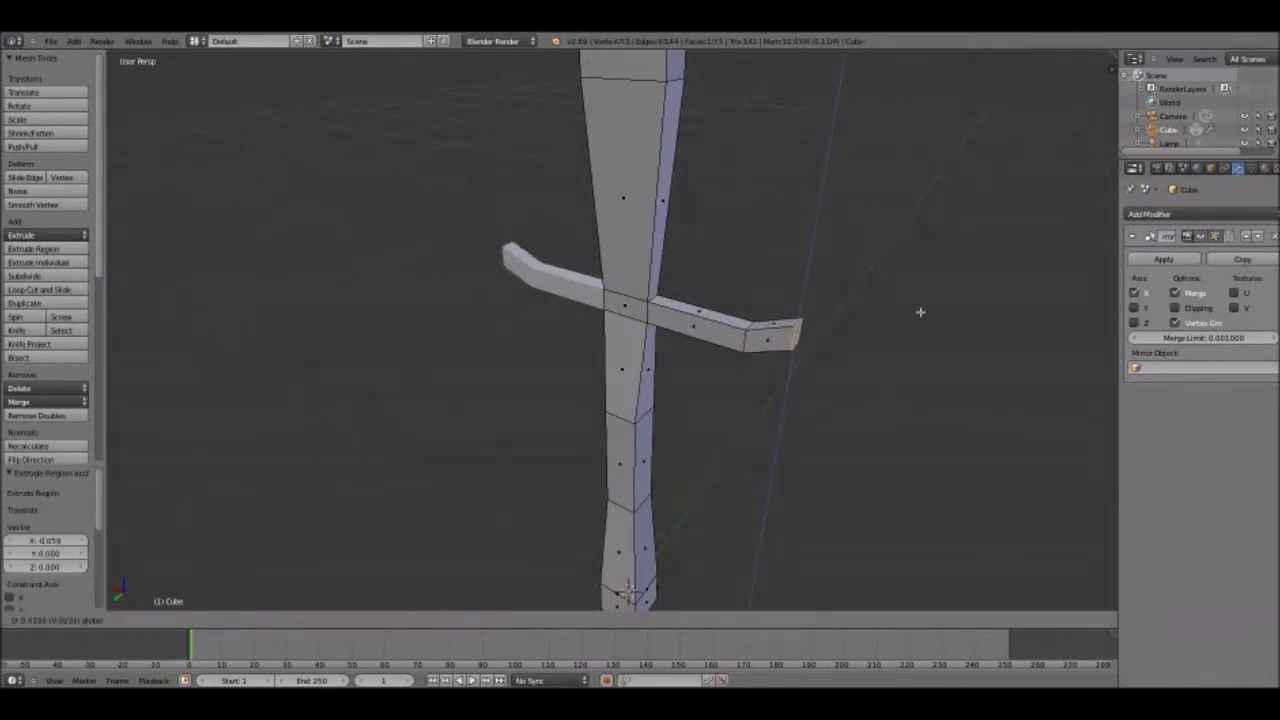
pyautogui.click(824, 357)
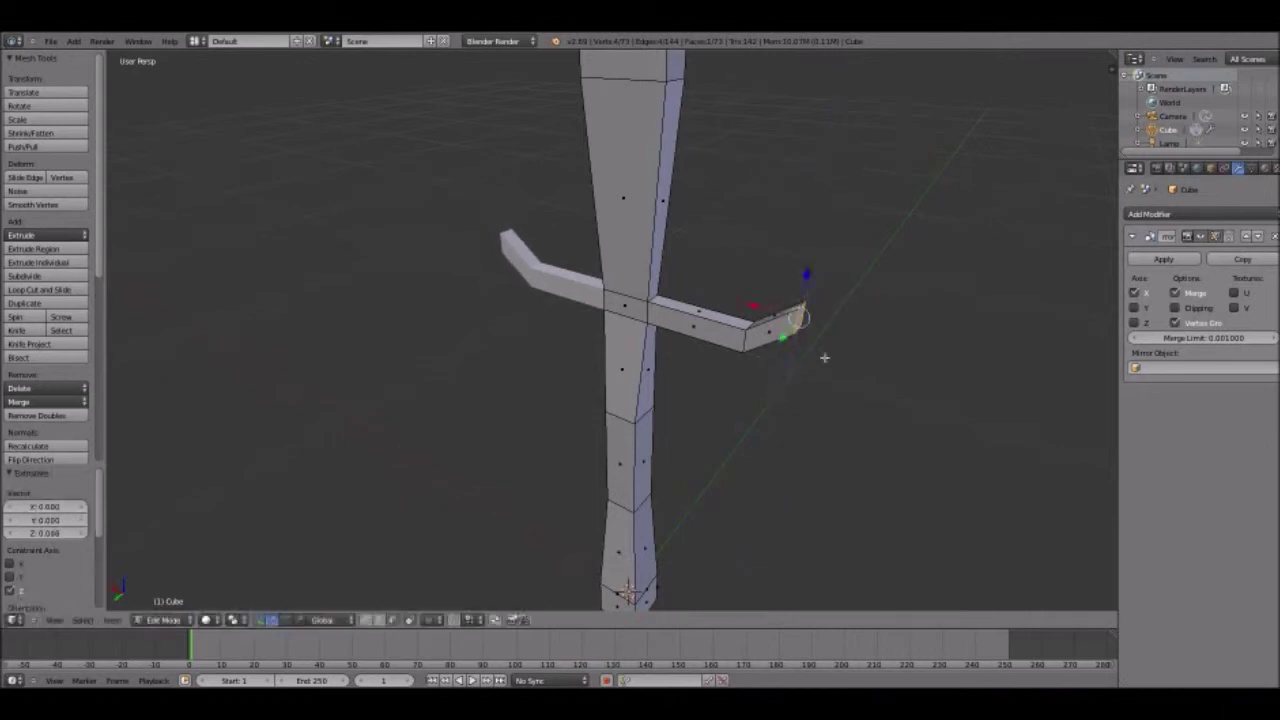
pyautogui.moveTo(824, 357); pyautogui.dragTo(680, 316, button='middle')
# Try extruding the crossguard's center face, and enable Y-axis mirroring in the Mirror modifier
pyautogui.rightClick(616, 303)
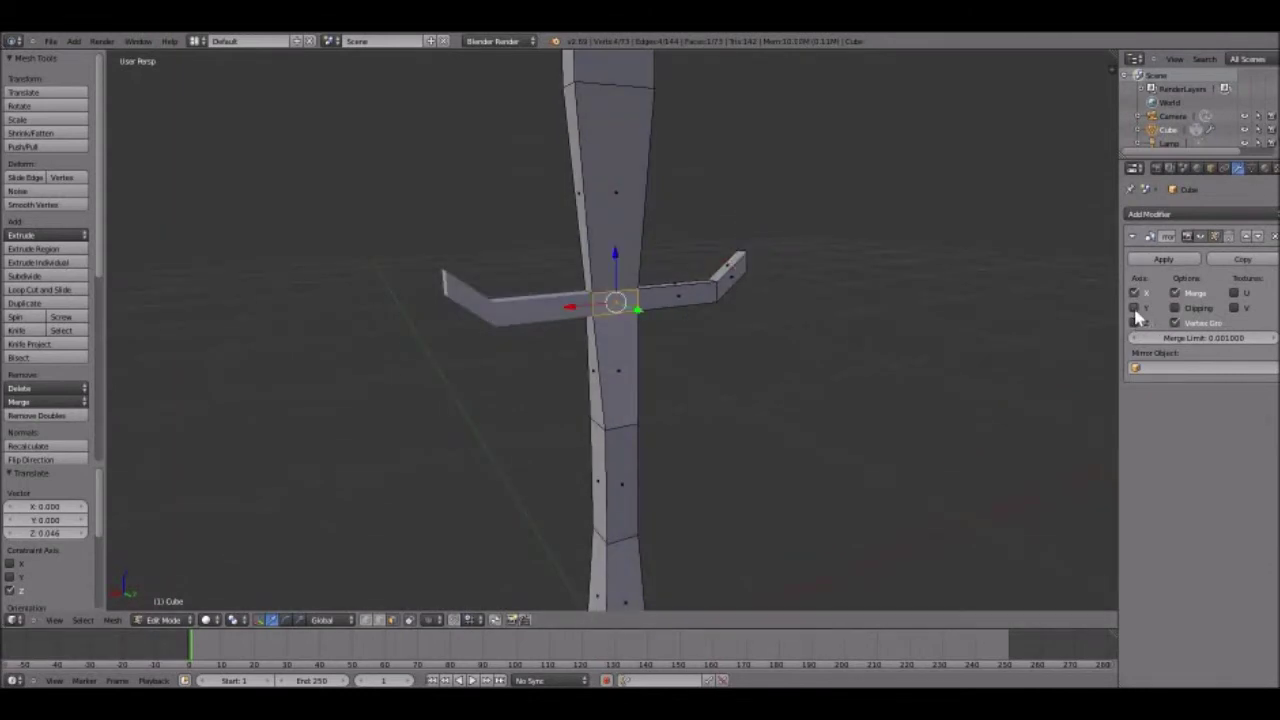
pyautogui.moveTo(990, 325); pyautogui.dragTo(815, 326, button='middle')
pyautogui.press('e')
pyautogui.rightClick(808, 315)
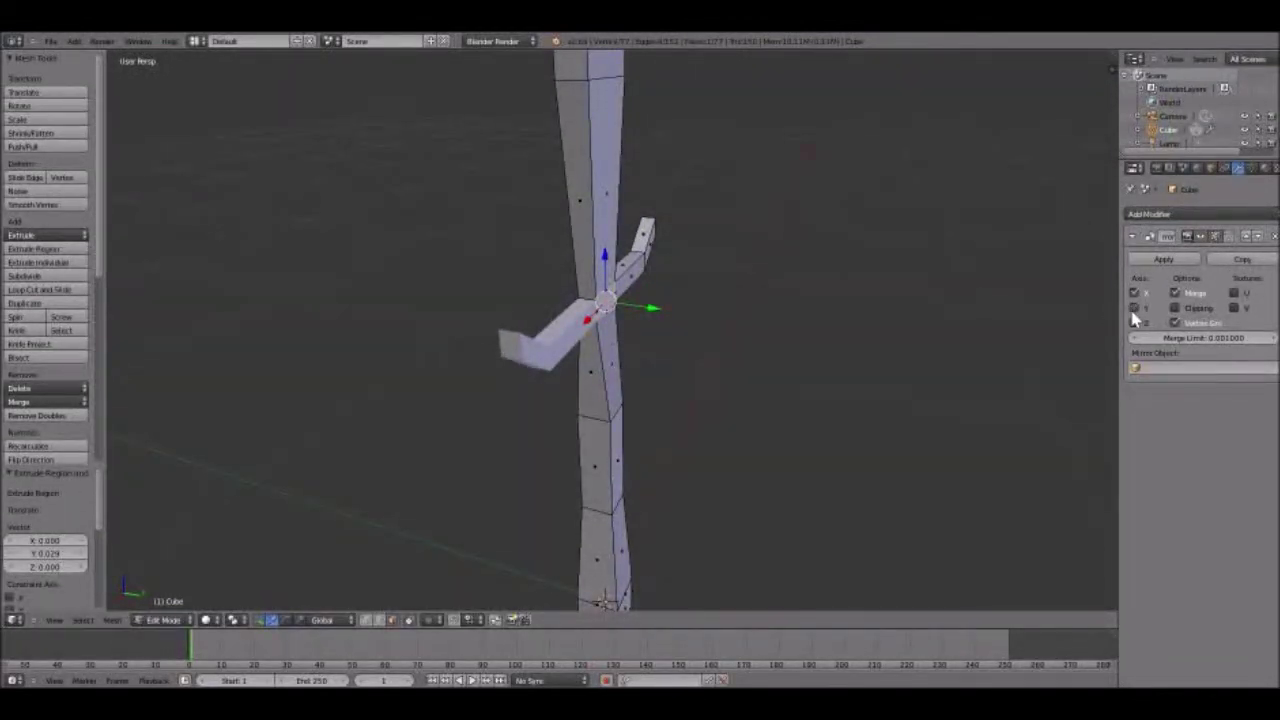
pyautogui.moveTo(440, 290); pyautogui.dragTo(560, 295, button='middle')
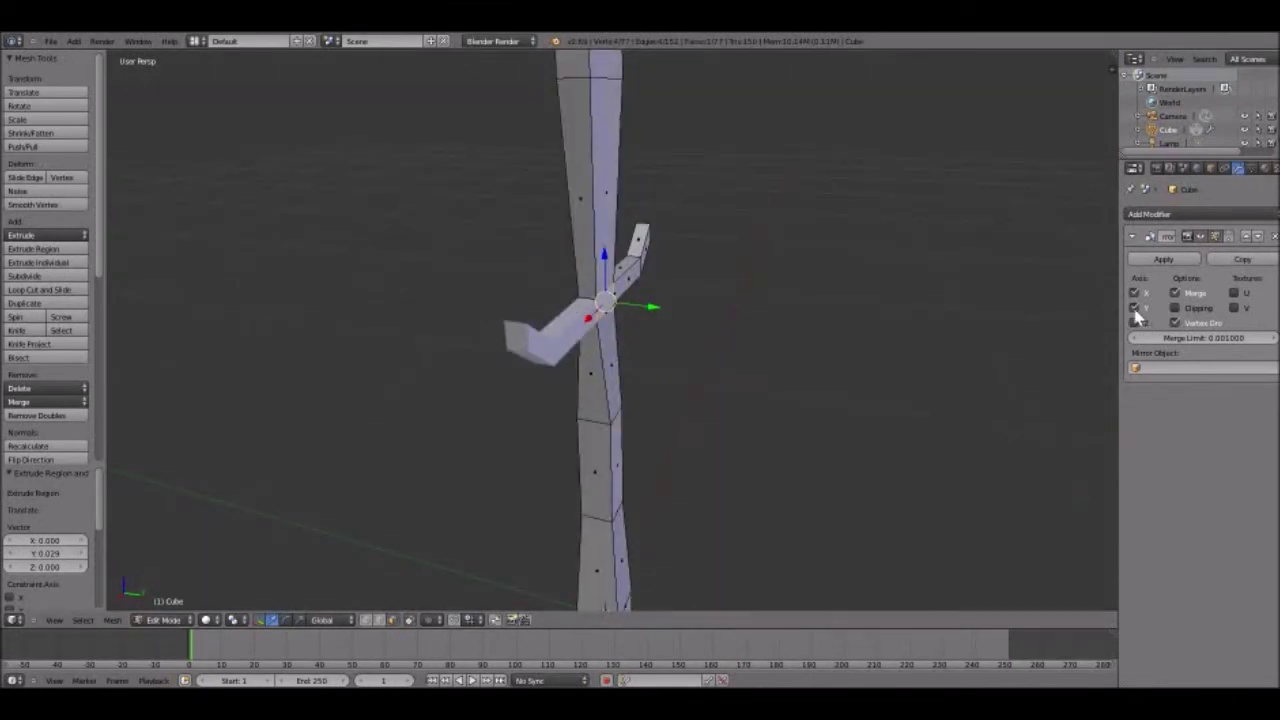
pyautogui.click(1134, 309)
pyautogui.moveTo(366, 235); pyautogui.dragTo(390, 236, button='middle')
pyautogui.moveTo(658, 295); pyautogui.dragTo(625, 297, button='middle')
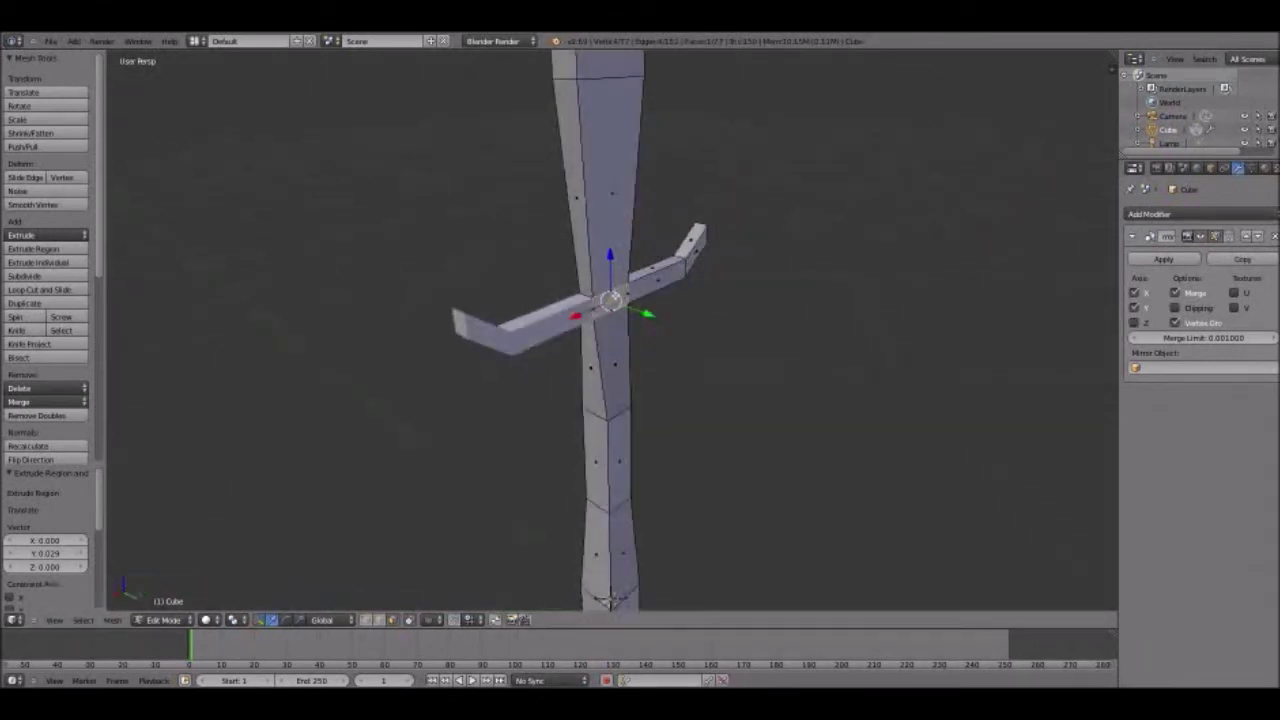
# Extrude the crossguard's center face outward by about 0.022 and scale it by about 0.281
pyautogui.press('e')
pyautogui.click(627, 297)
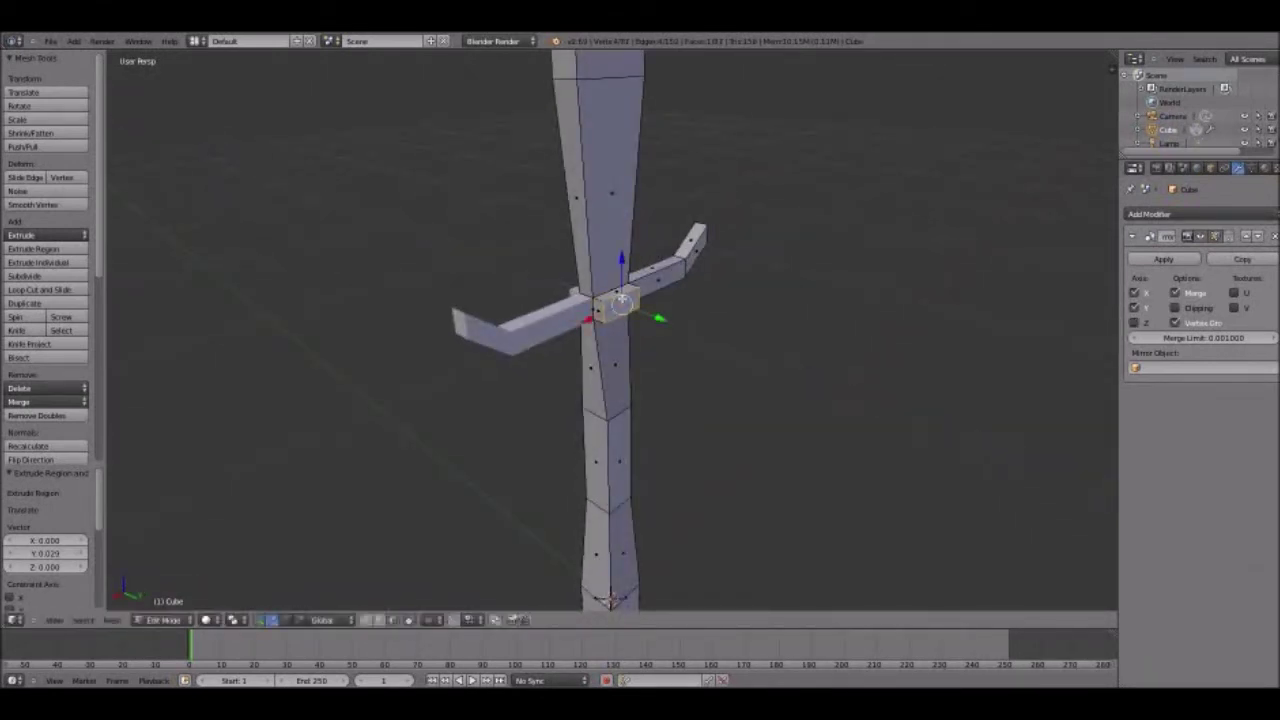
pyautogui.press('s')
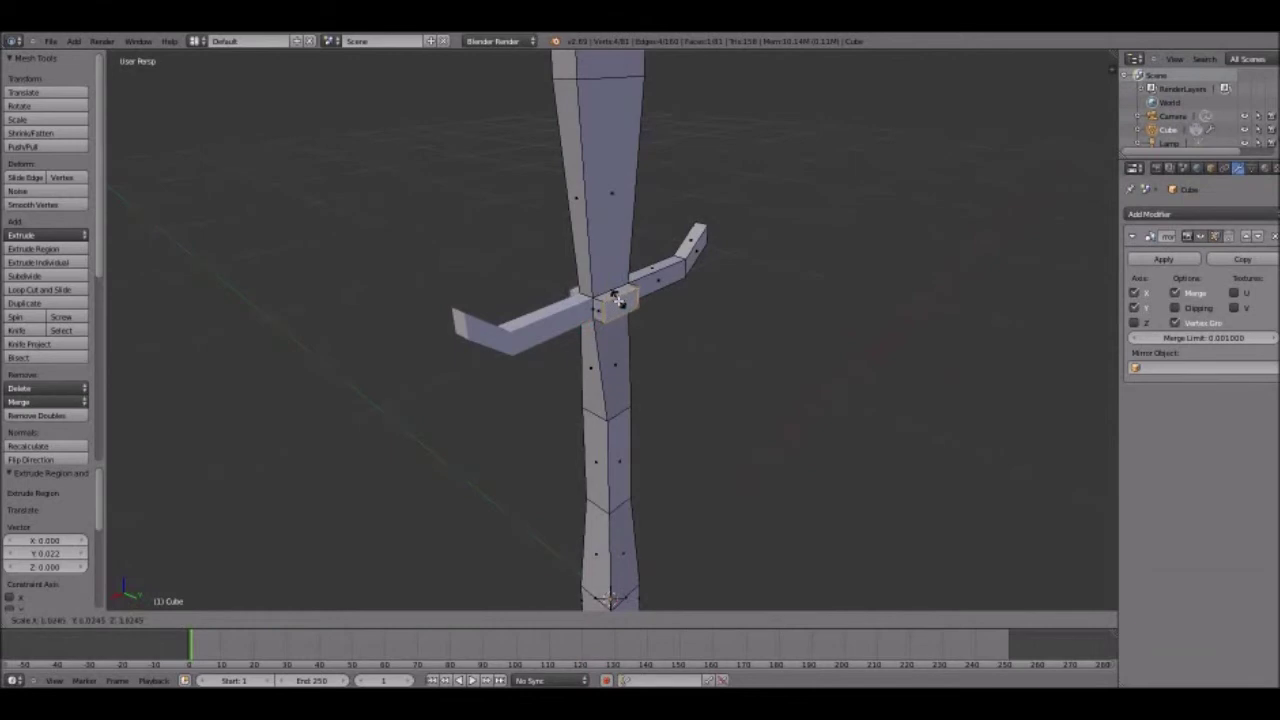
pyautogui.click(620, 303)
# Extrude the side face of the crossguard arm by about 0.009 and scale it by about 0.206
pyautogui.moveTo(620, 303); pyautogui.dragTo(760, 330, button='middle')
pyautogui.moveTo(496, 288); pyautogui.dragTo(690, 318, button='middle')
pyautogui.press('e')
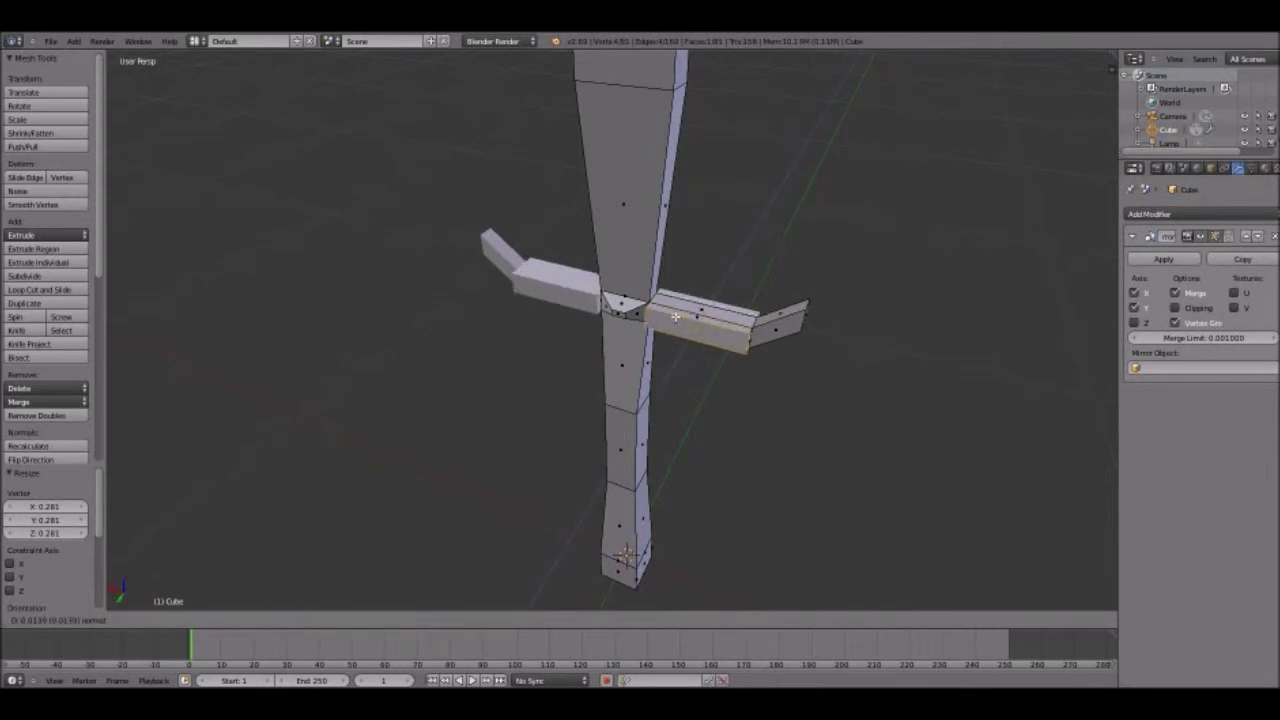
pyautogui.click(678, 316)
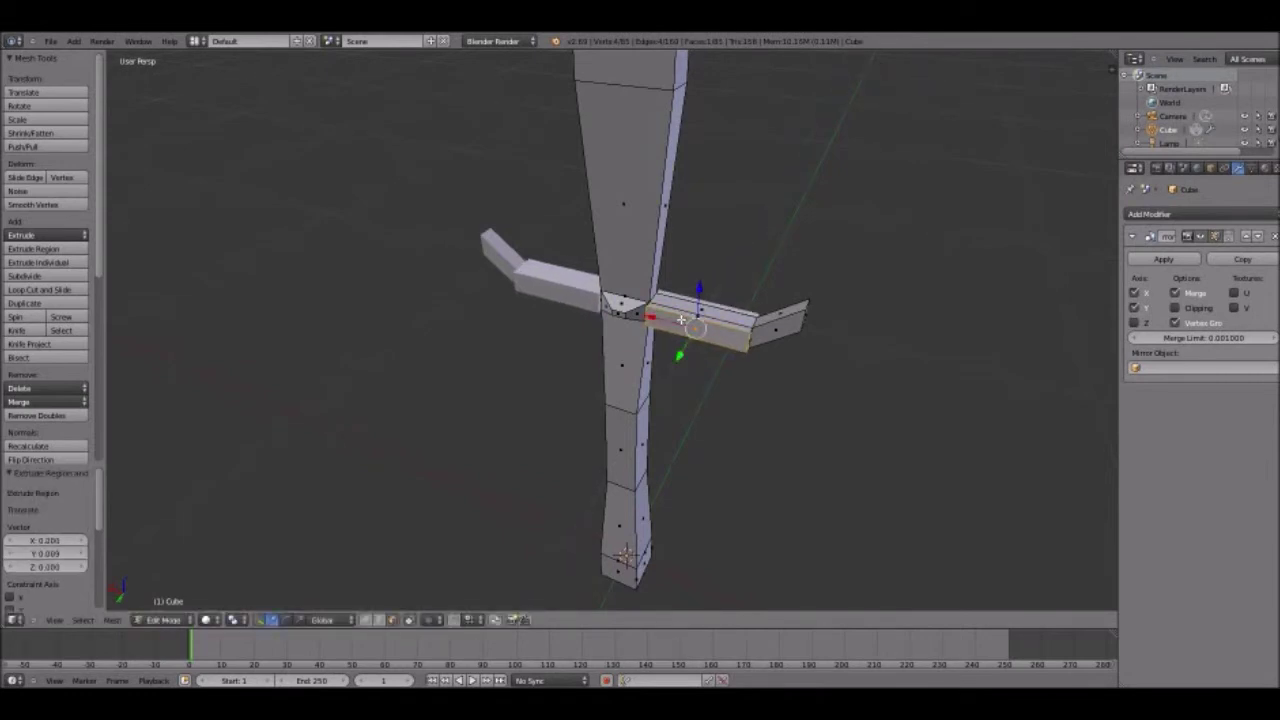
pyautogui.press('s')
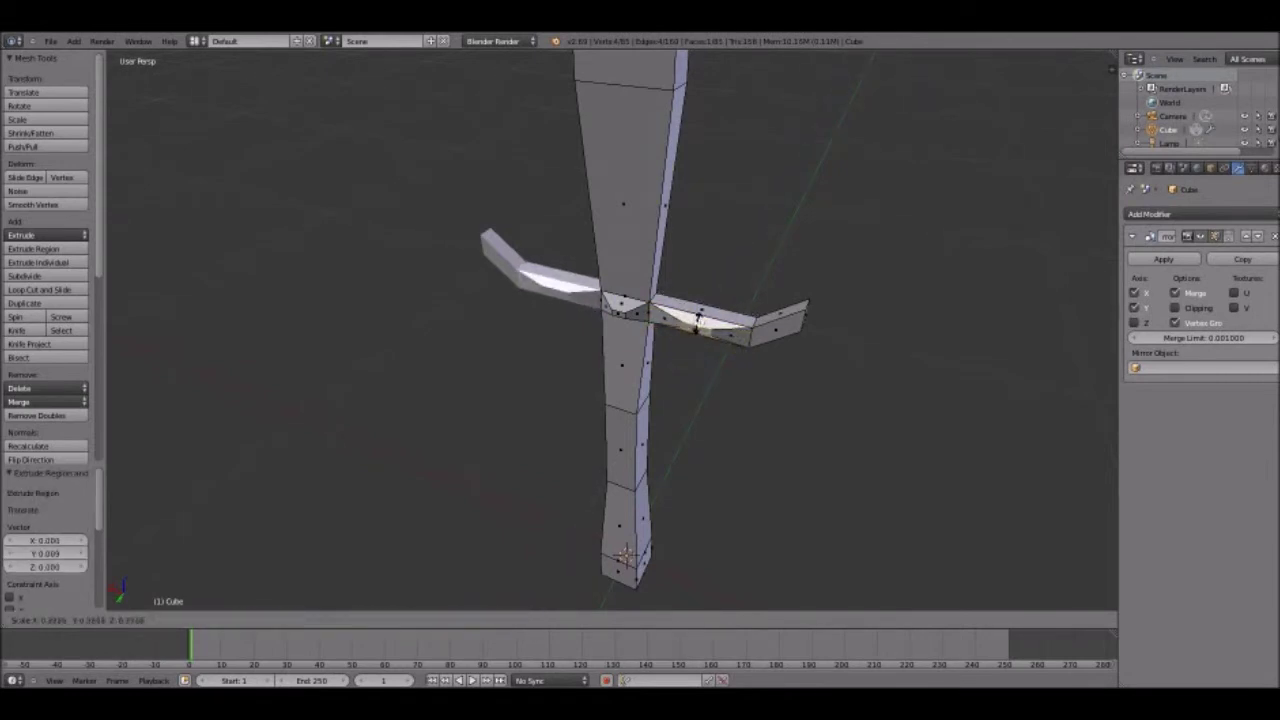
pyautogui.click(696, 318)
# Examine the reshaped crossguard and the sword's blade from several angles and distances
pyautogui.moveTo(696, 318); pyautogui.dragTo(631, 324, button='middle')
pyautogui.scroll(-4, 665, 437)
pyautogui.scroll(4, 802, 392)
pyautogui.scroll(-4, 802, 392)
pyautogui.scroll(2, 802, 392)
pyautogui.moveTo(802, 392); pyautogui.dragTo(606, 337, button='middle')
pyautogui.scroll(-1, 592, 300)
pyautogui.scroll(2, 674, 366)
pyautogui.moveTo(674, 366); pyautogui.dragTo(697, 323, button='middle')
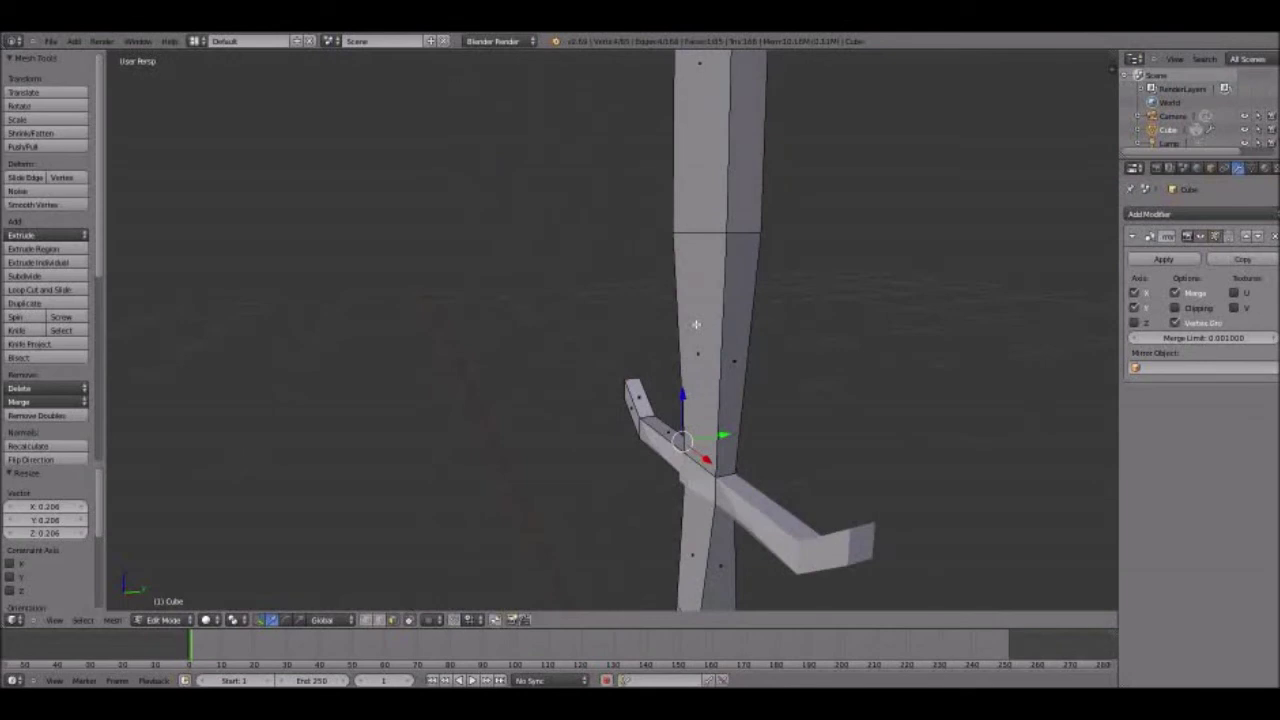
# Extrude the blade's side face just above the crossguard outward and scale the extruded face
pyautogui.rightClick(674, 325)
pyautogui.press('e')
pyautogui.click(634, 320)
pyautogui.press('s')
pyautogui.click(555, 332)
pyautogui.moveTo(555, 332); pyautogui.dragTo(546, 363, button='middle')
pyautogui.scroll(-3, 463, 275)
pyautogui.scroll(2, 545, 362)
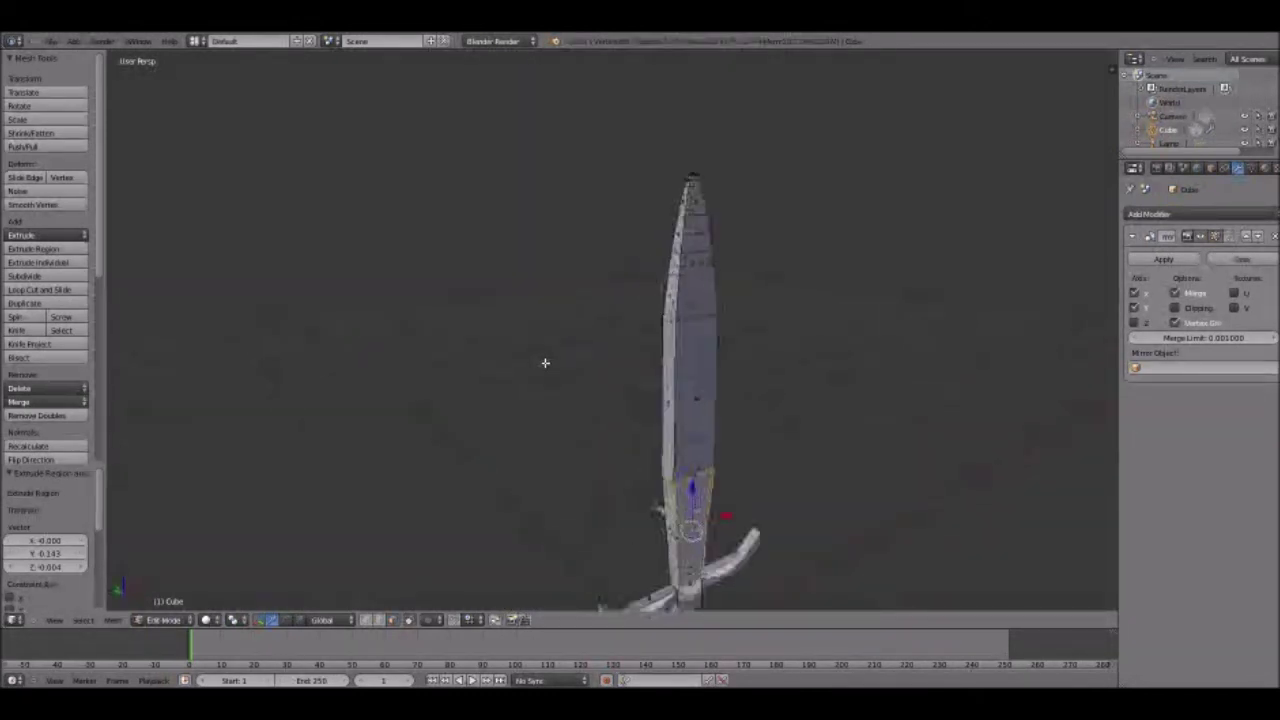